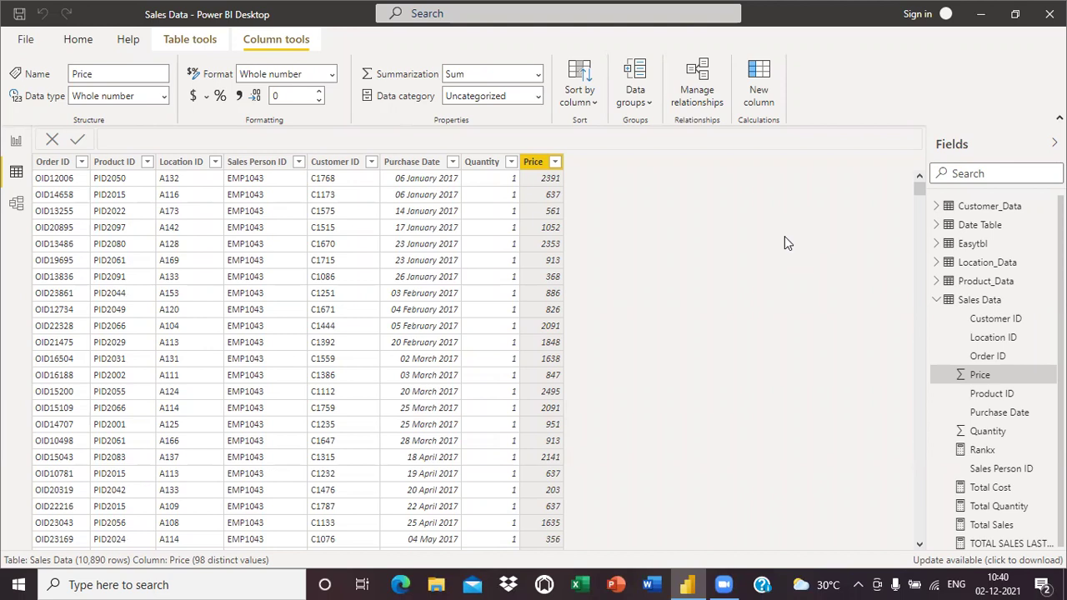
# Step: Examine the Quantity, Price and Product ID columns of the Sales Data table
pyautogui.click(935, 306)
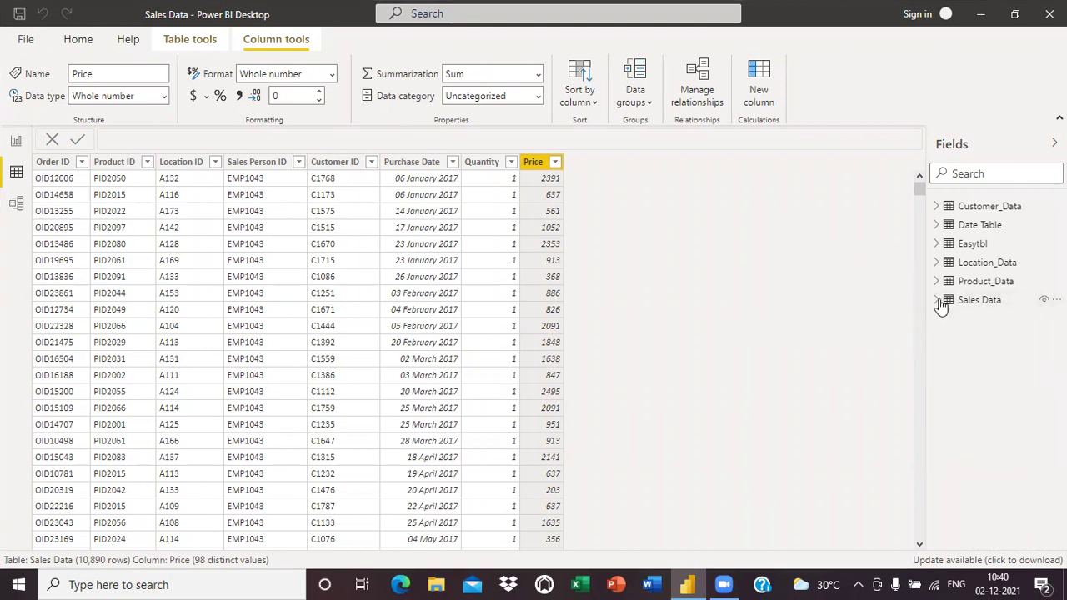
pyautogui.click(936, 305)
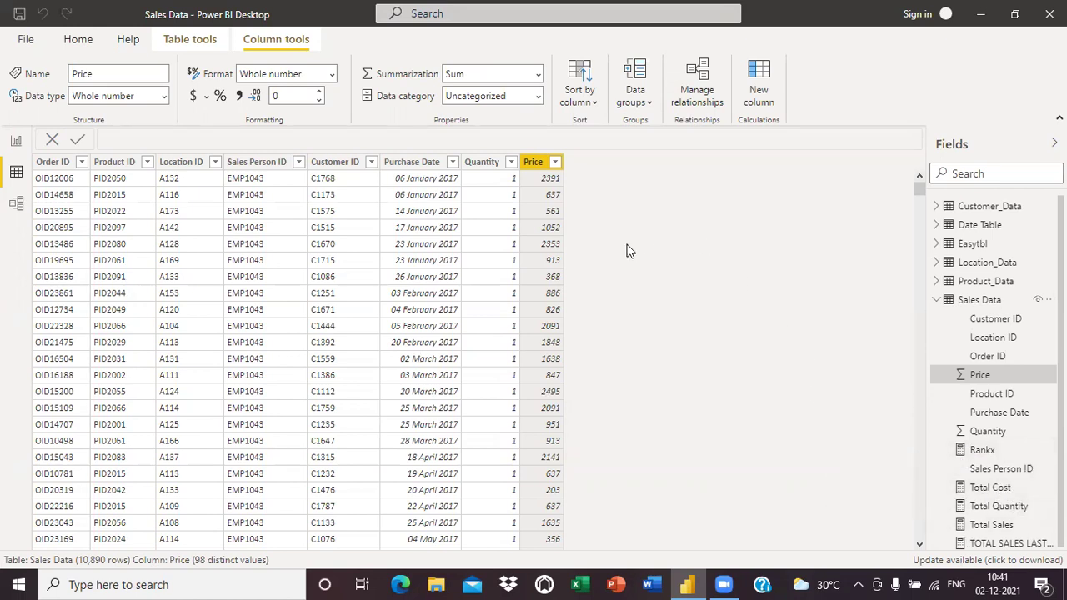
pyautogui.click(486, 169)
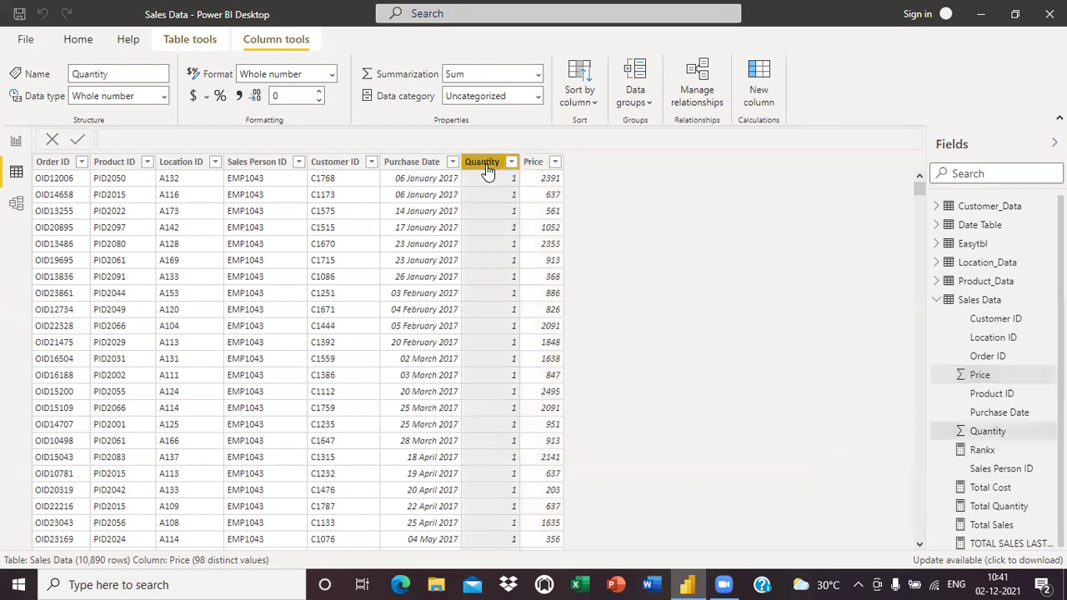
pyautogui.click(535, 166)
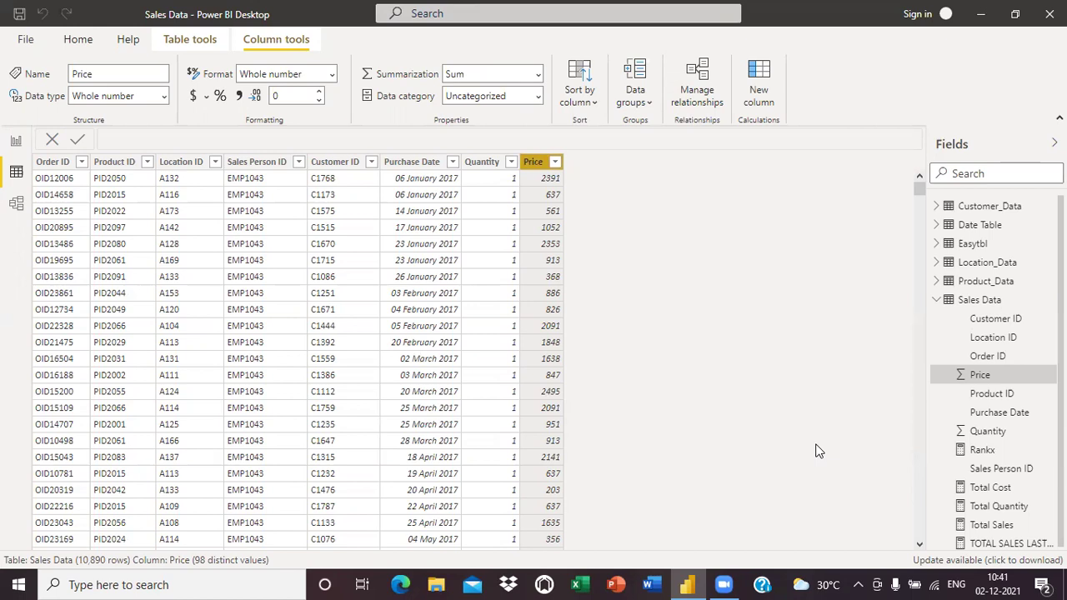
pyautogui.click(937, 300)
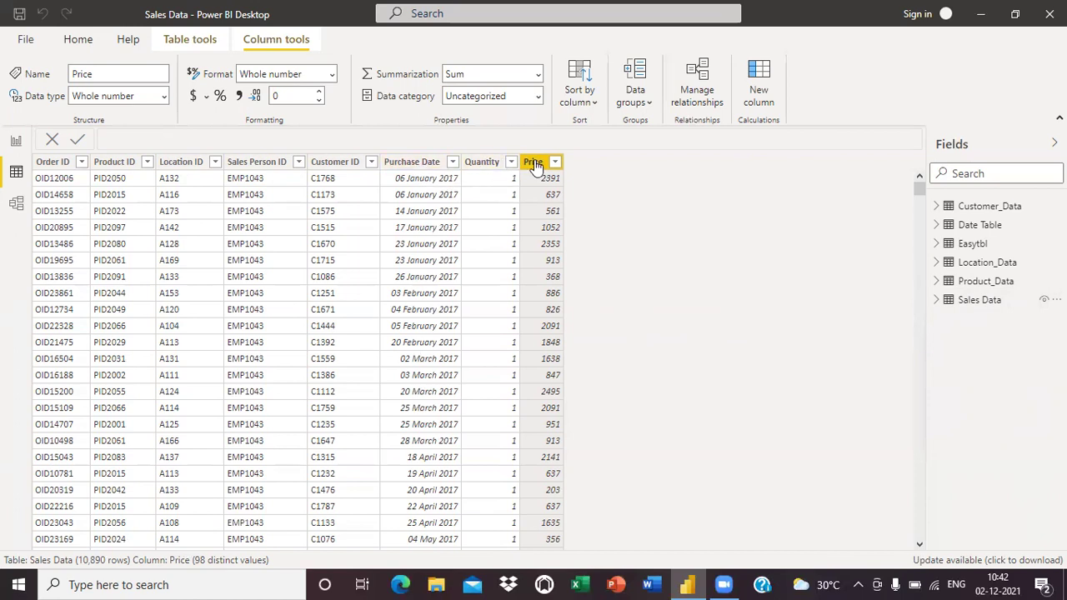
pyautogui.click(119, 162)
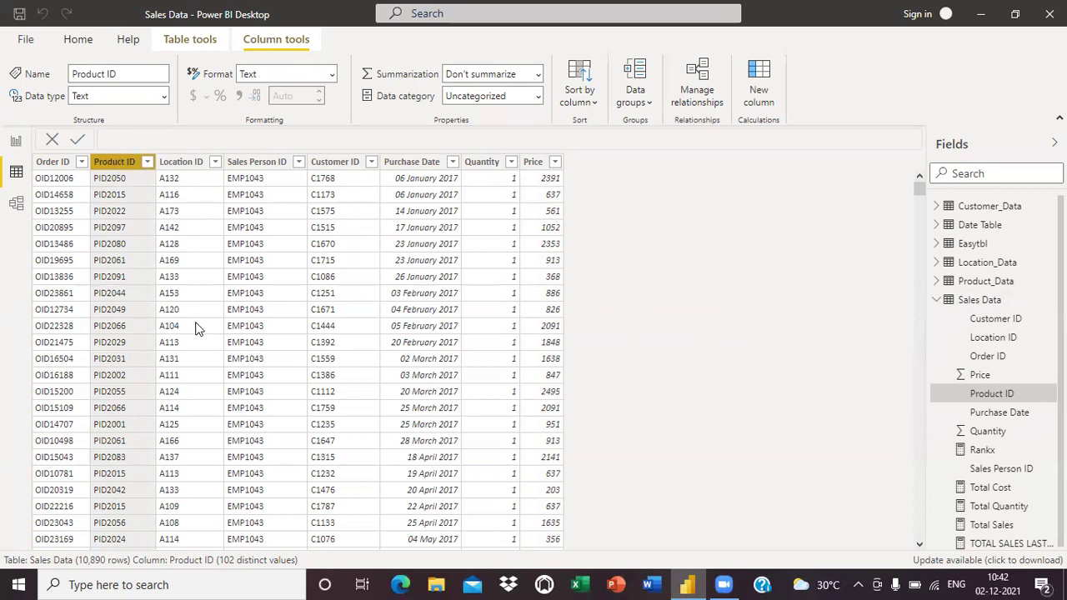
pyautogui.click(936, 298)
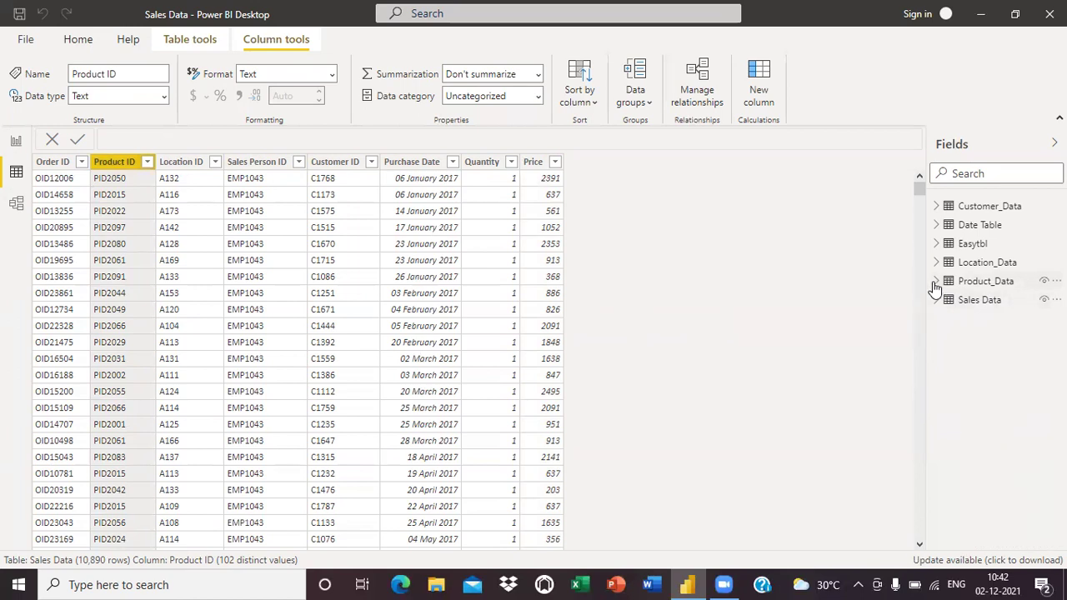
# Step: Look through the Product_Data, Location_Data and Customer_Data tables, and return to the Sales Data table
pyautogui.click(974, 281)
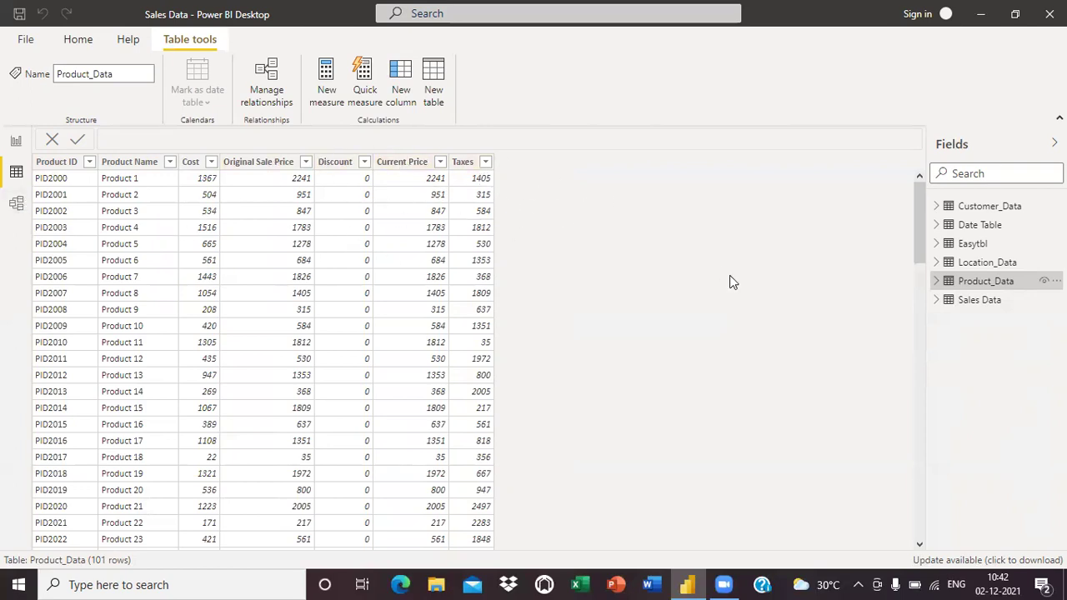
pyautogui.click(980, 302)
pyautogui.click(974, 282)
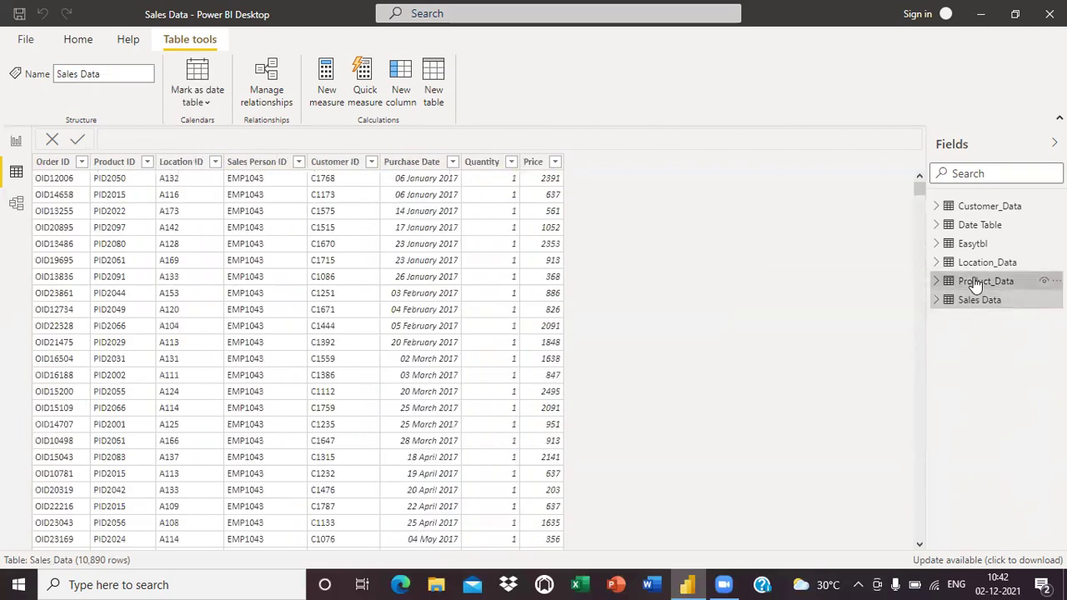
pyautogui.click(980, 263)
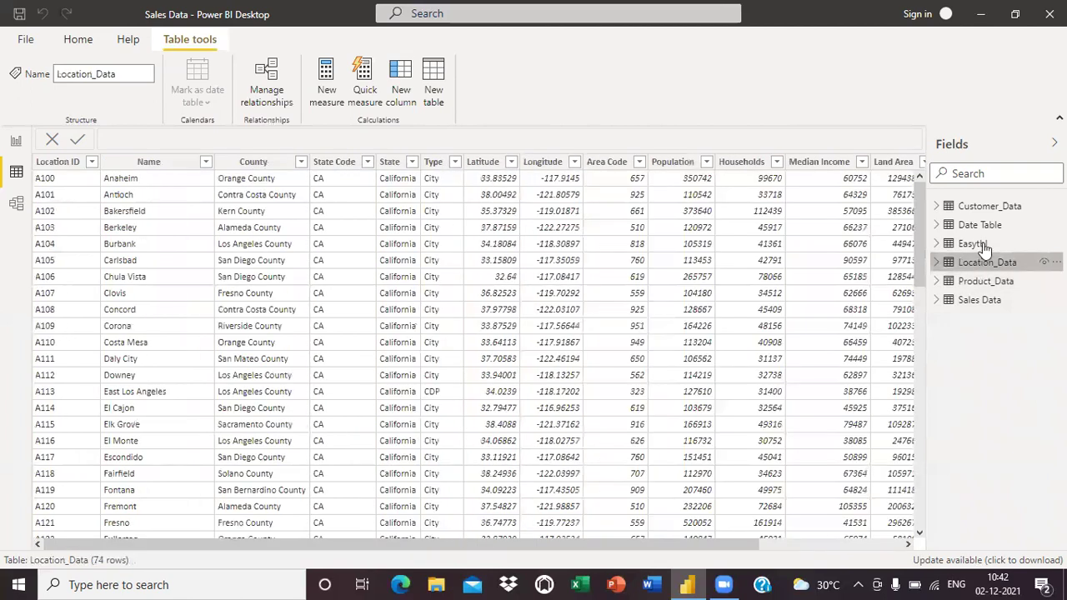
pyautogui.click(988, 206)
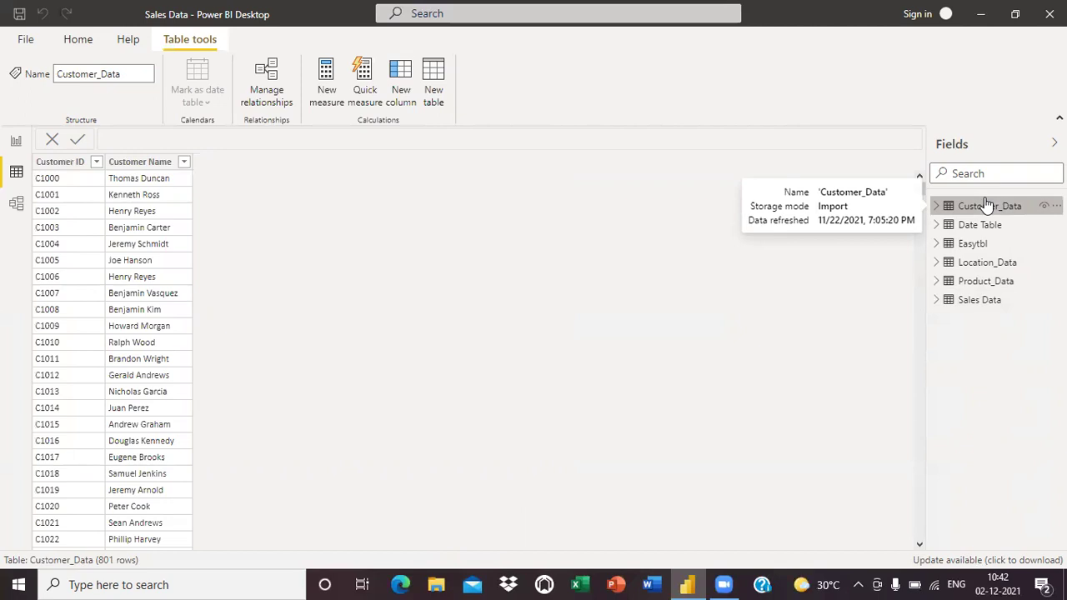
pyautogui.click(969, 301)
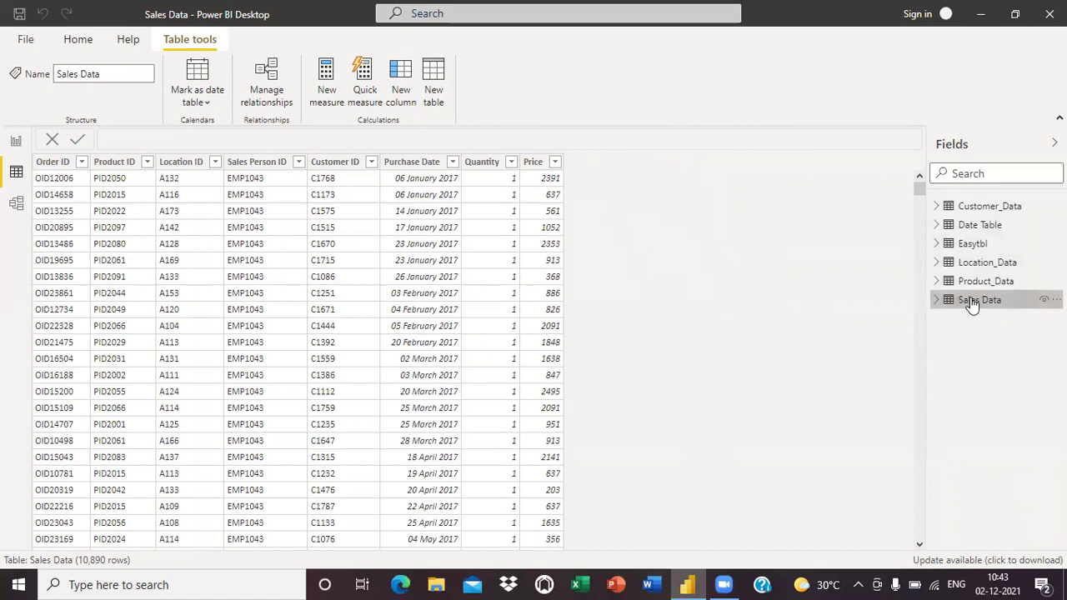
# Step: Review the list of fields in the Location_Data table and collapse it again
pyautogui.moveTo(969, 304)
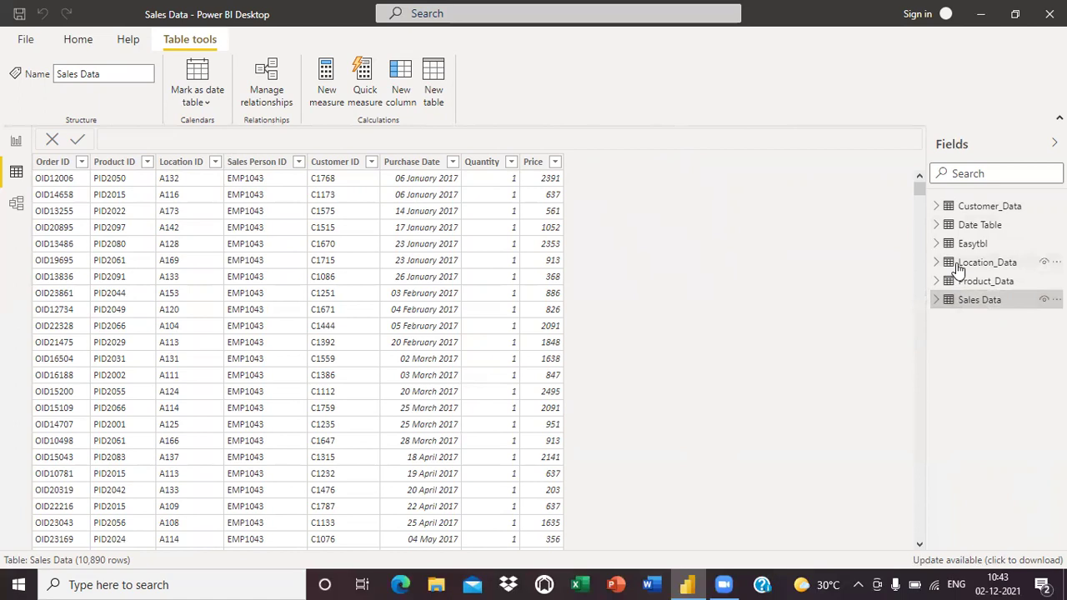
pyautogui.moveTo(1005, 265)
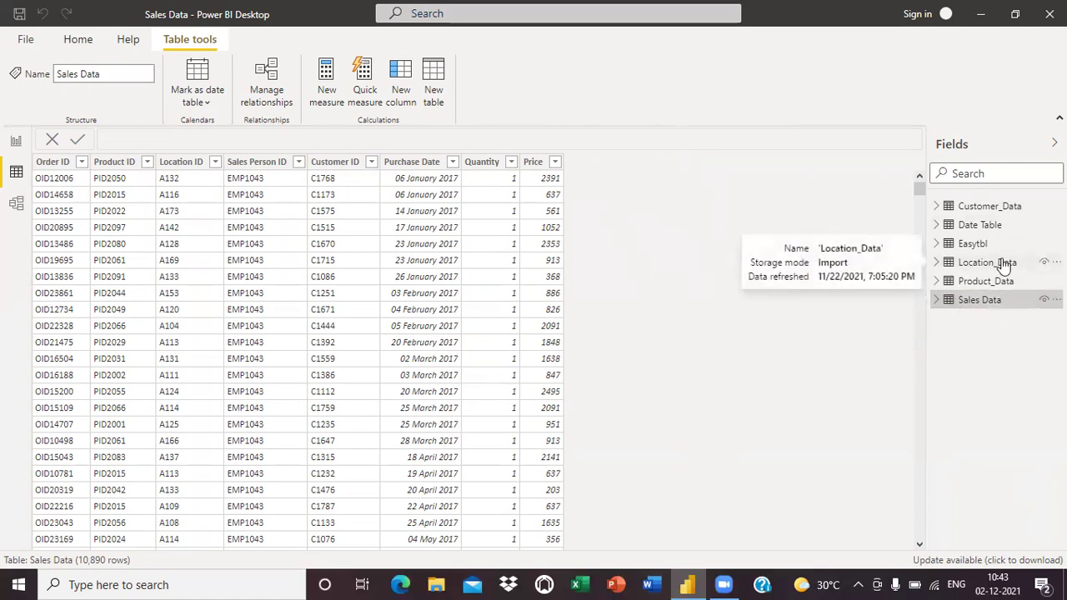
pyautogui.click(937, 264)
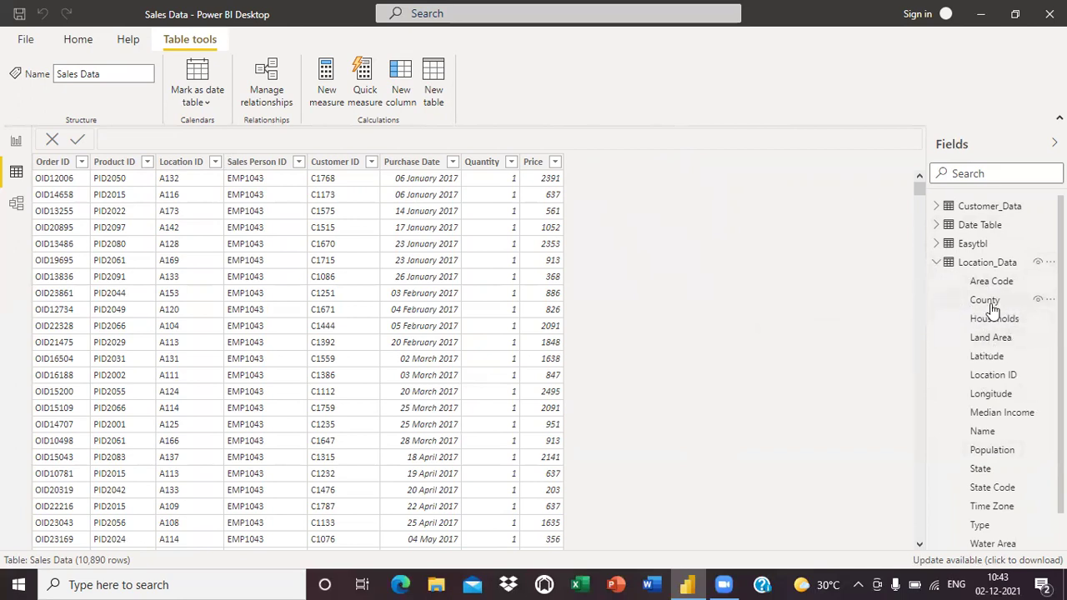
pyautogui.click(937, 264)
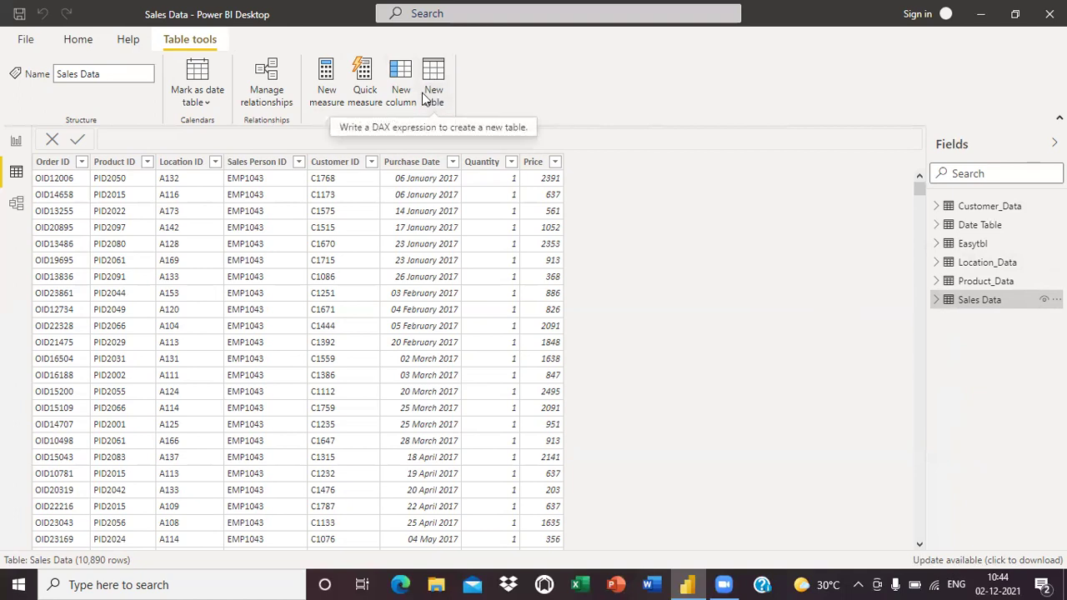
# Step: Add a calculated column to Sales Data and begin its formula with the name Related Country
pyautogui.click(399, 95)
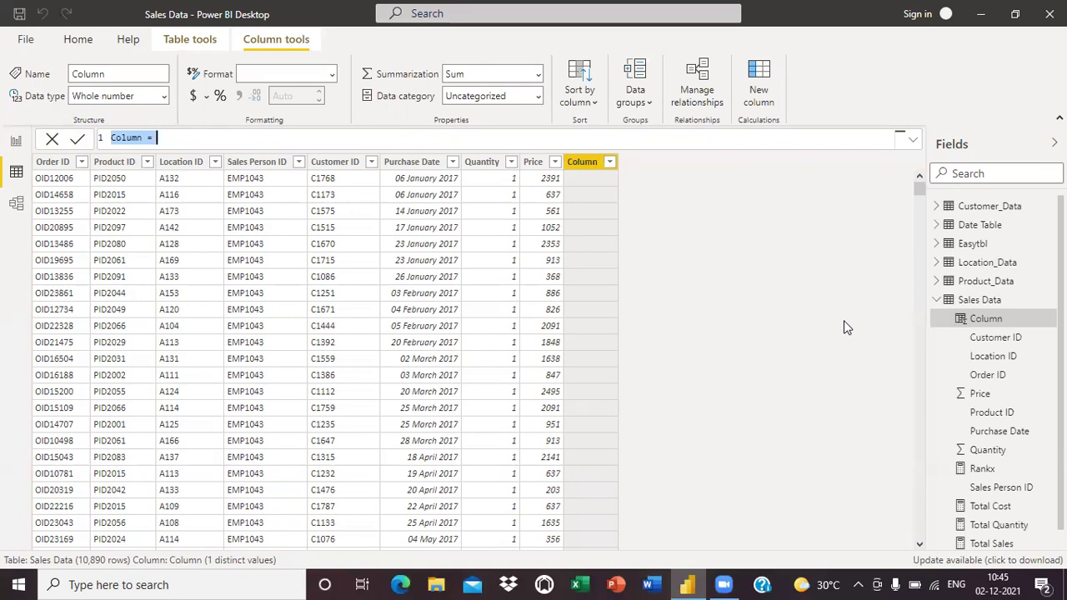
pyautogui.click(162, 137)
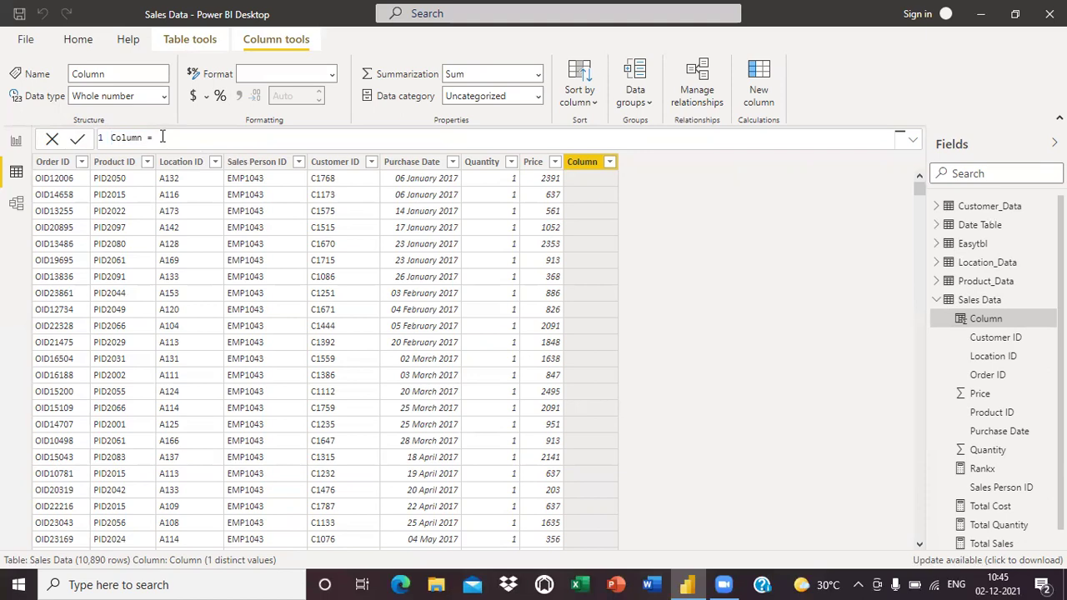
pyautogui.press('BackSpace')
pyautogui.press('BackSpace')
pyautogui.press('BackSpace')
pyautogui.press('BackSpace')
pyautogui.press('BackSpace')
pyautogui.press('BackSpace')
pyautogui.press('BackSpace')
pyautogui.press('BackSpace')
pyautogui.write('Related Country= Re')
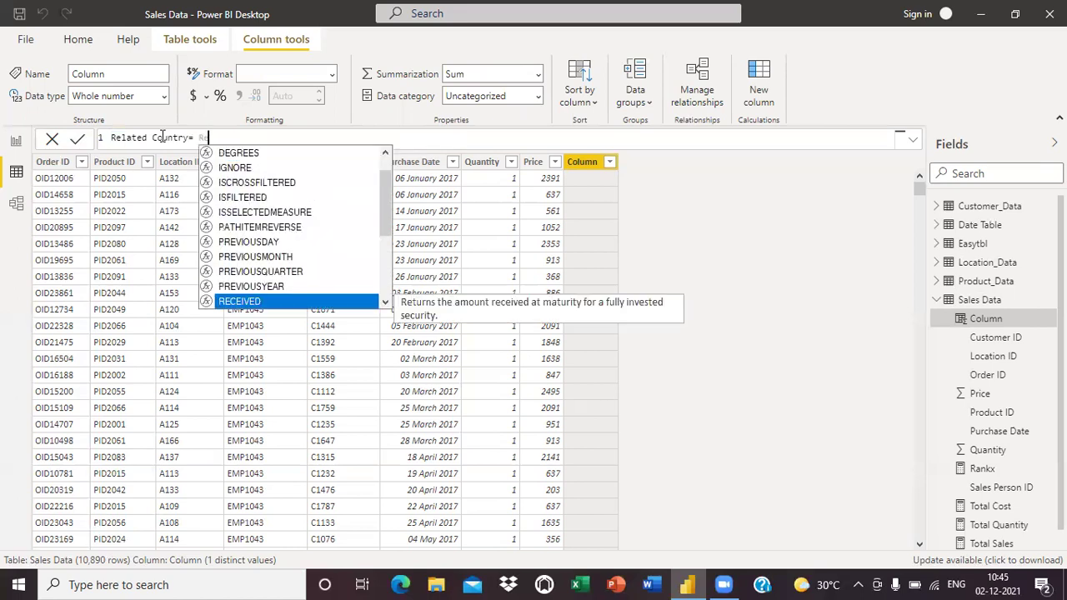
# Step: Complete the Related Country formula as RELATED(Location_Data[County]) and commit it to fill the column
pyautogui.write('latede')
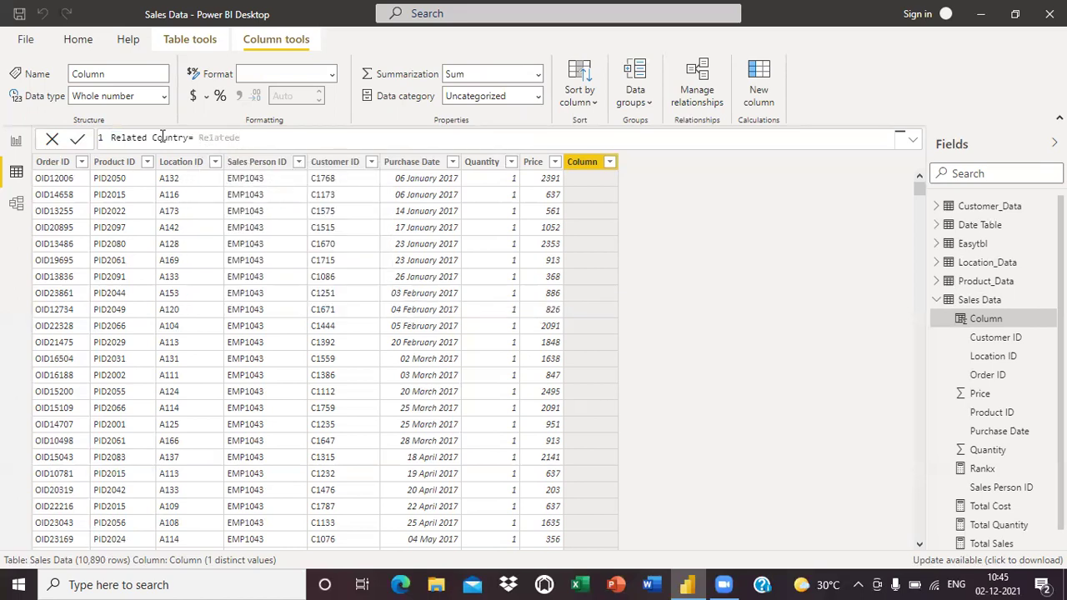
pyautogui.press('BackSpace')
pyautogui.press('Tab')
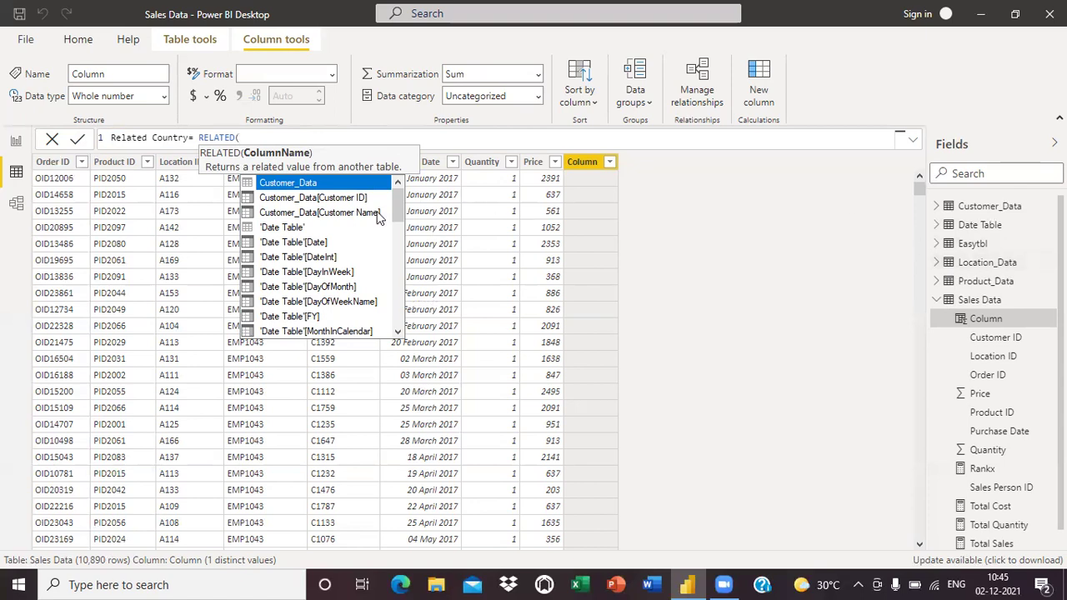
pyautogui.write('l')
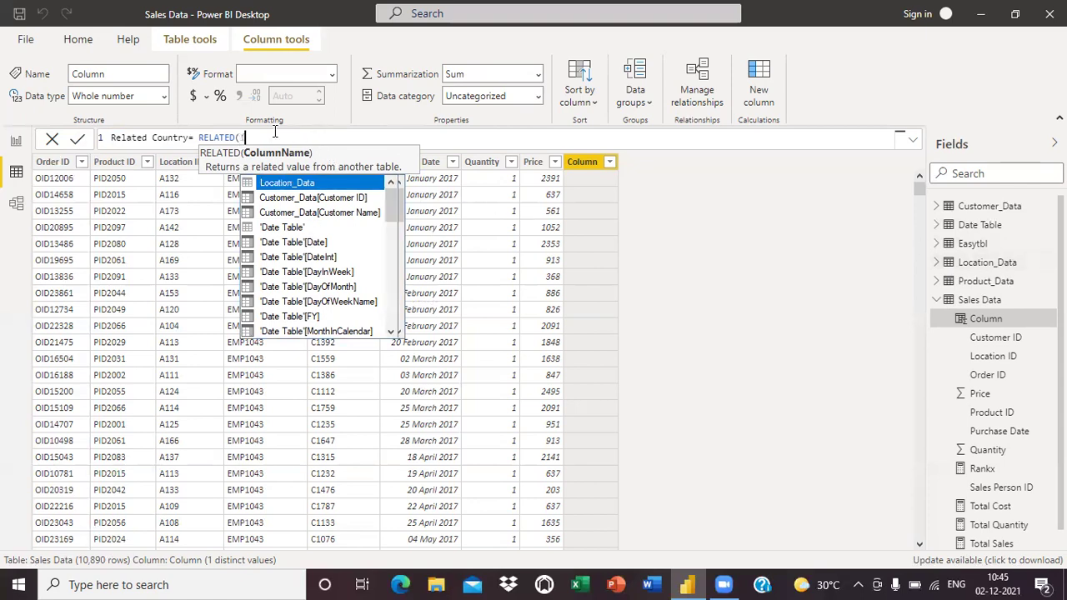
pyautogui.write('oca')
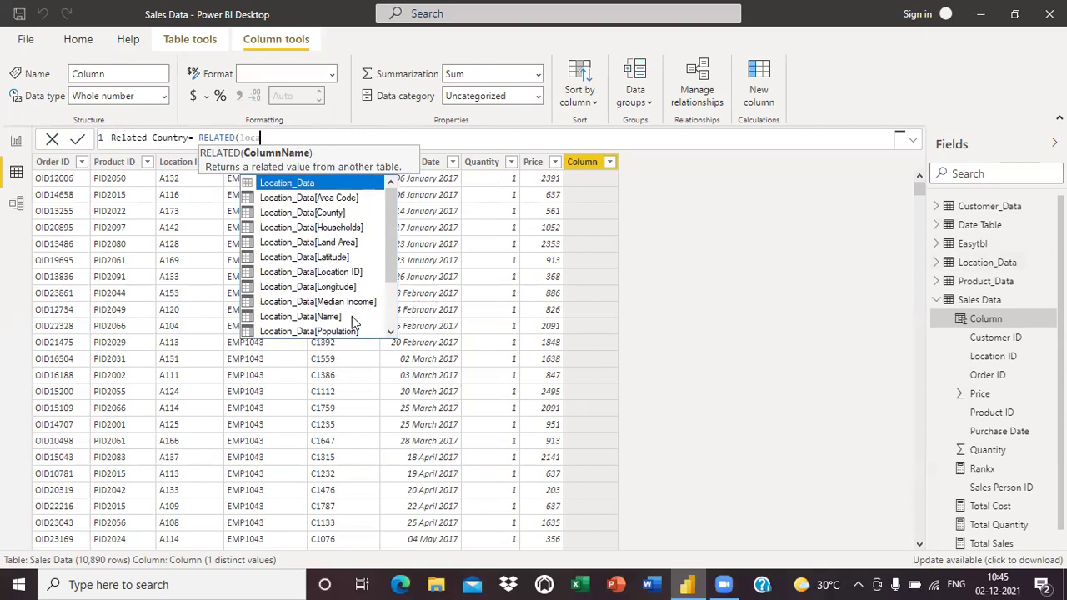
pyautogui.click(309, 214)
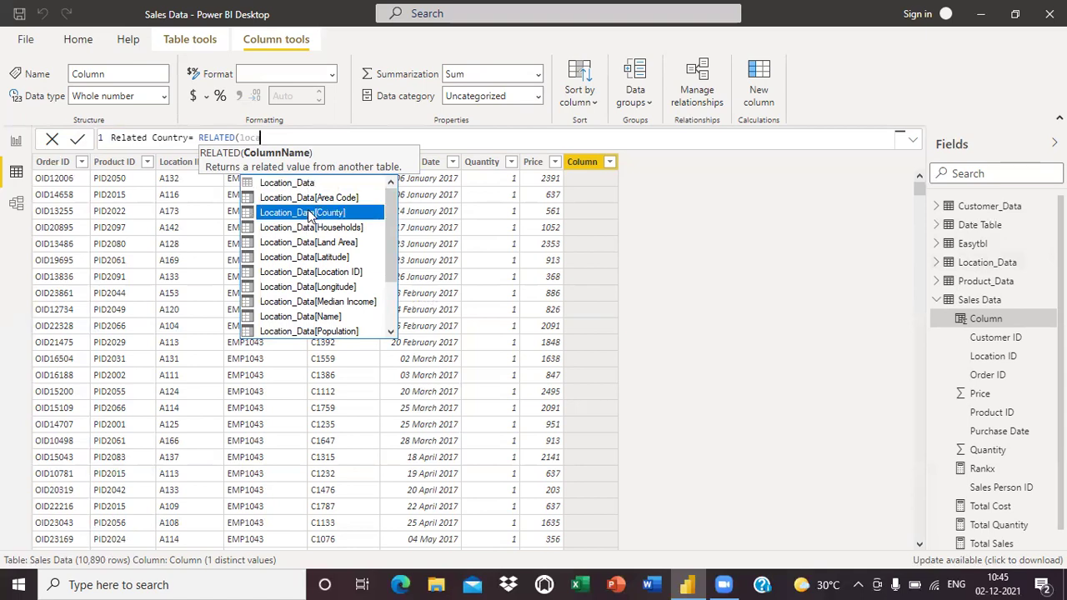
pyautogui.doubleClick(308, 214)
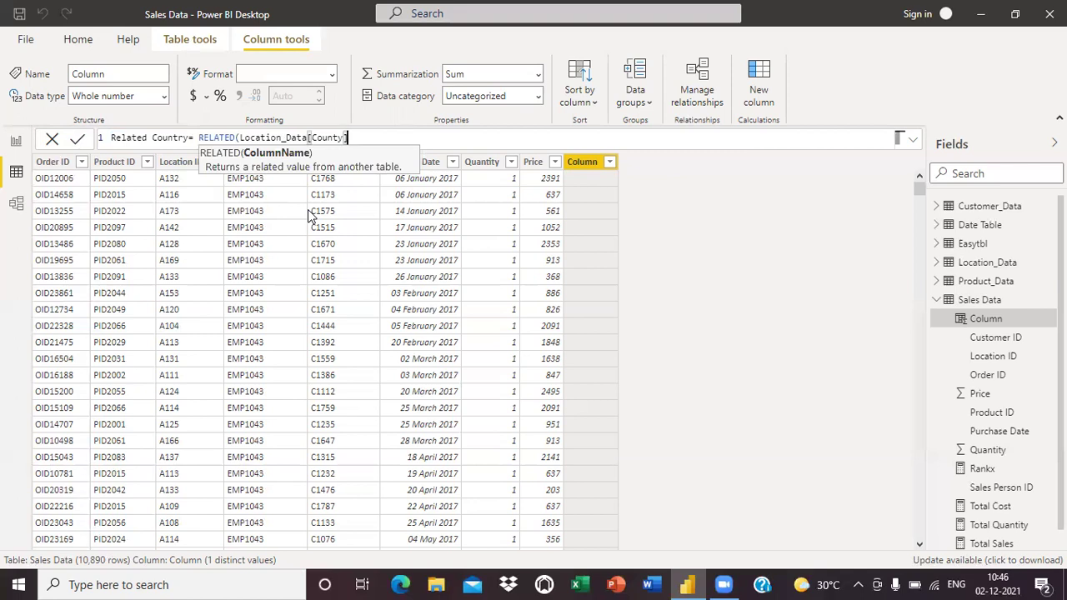
pyautogui.write(')')
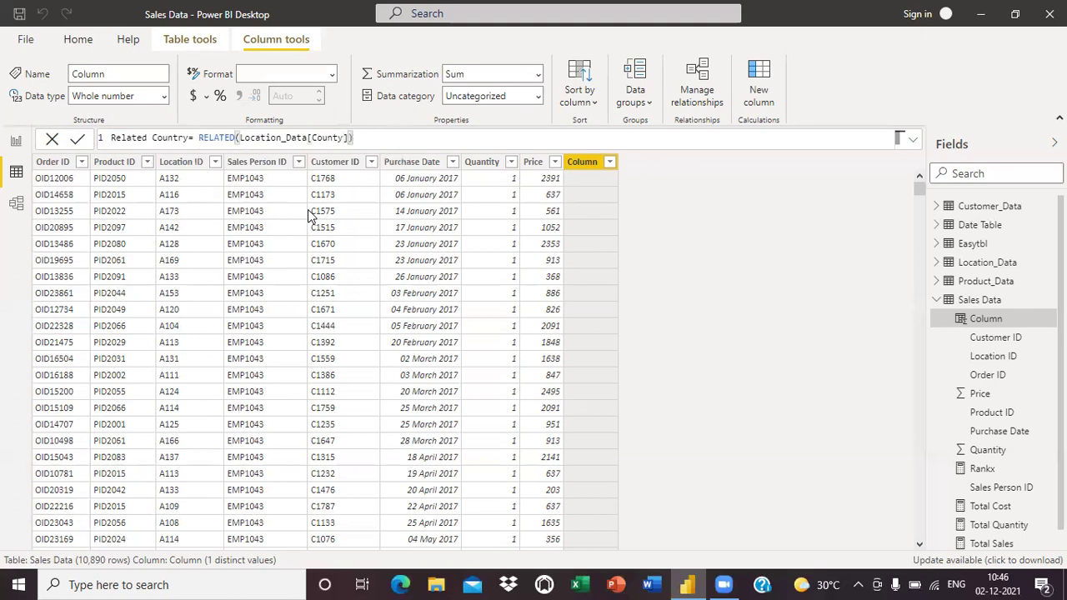
pyautogui.press('Return')
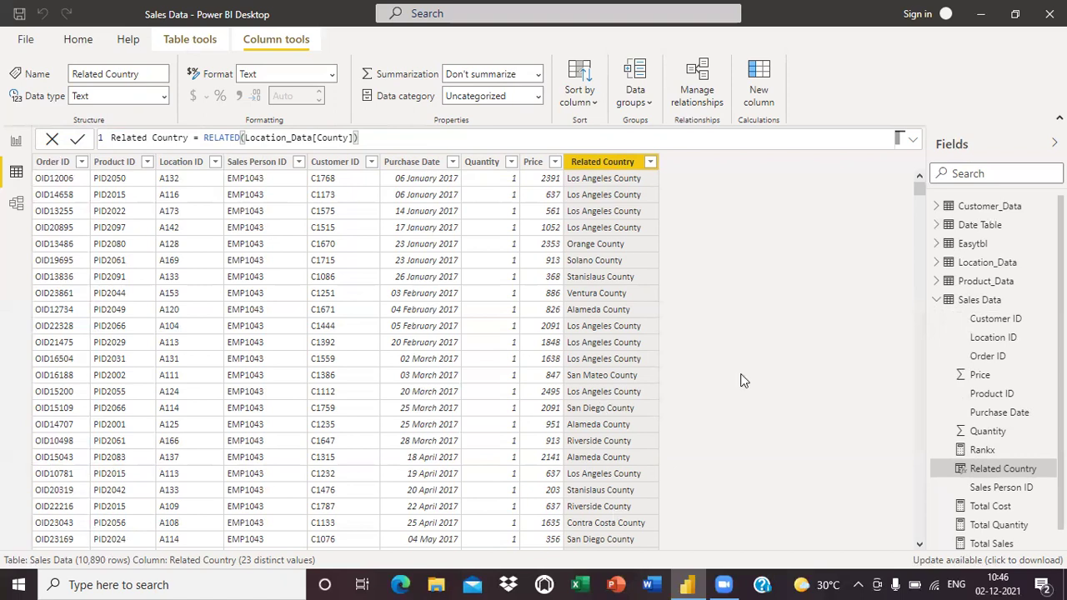
pyautogui.scroll(-1, 1037, 231)
pyautogui.scroll(1, 997, 373)
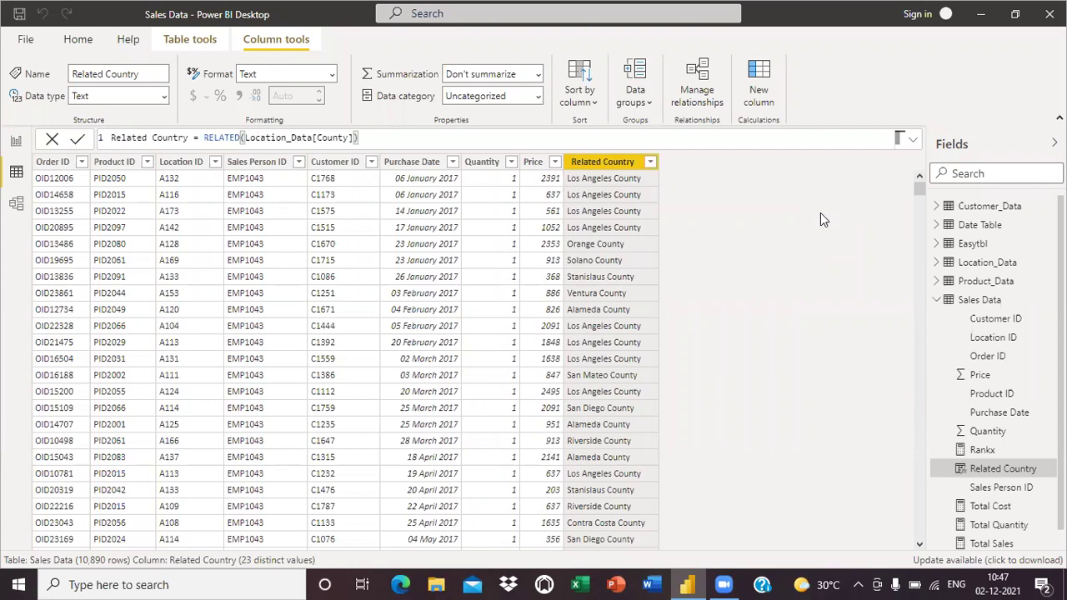
# Step: Review the Related Country column and its formula in the Sales Data table
pyautogui.click(979, 302)
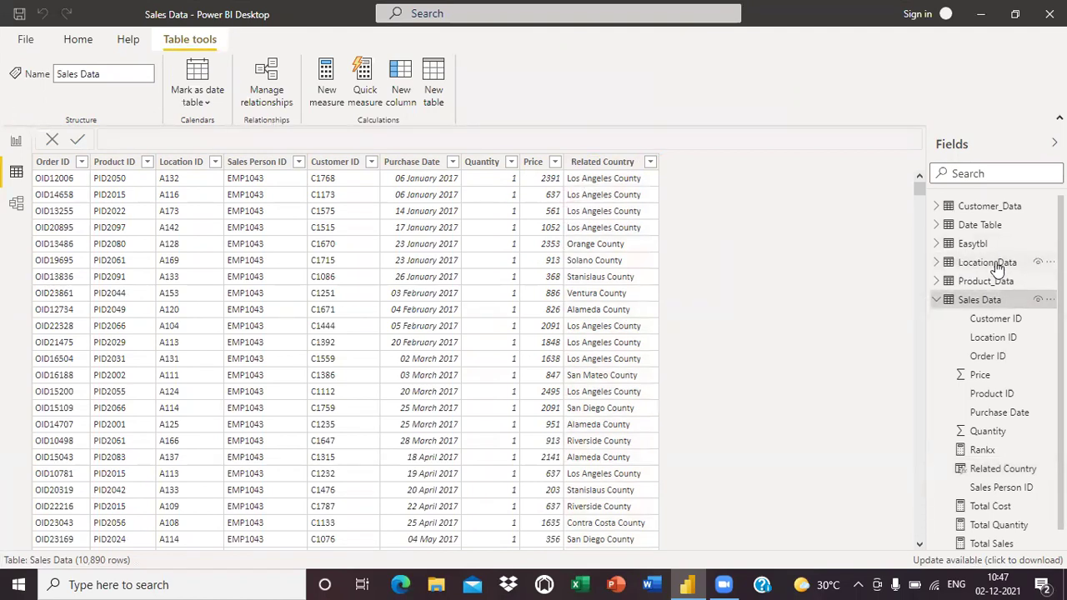
pyautogui.moveTo(984, 265)
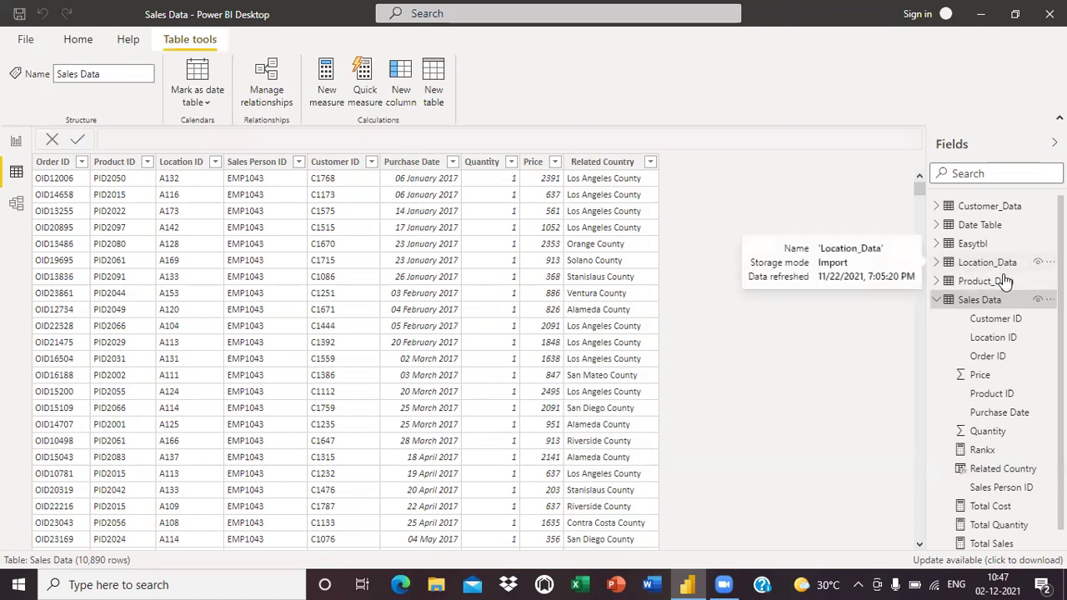
pyautogui.click(995, 470)
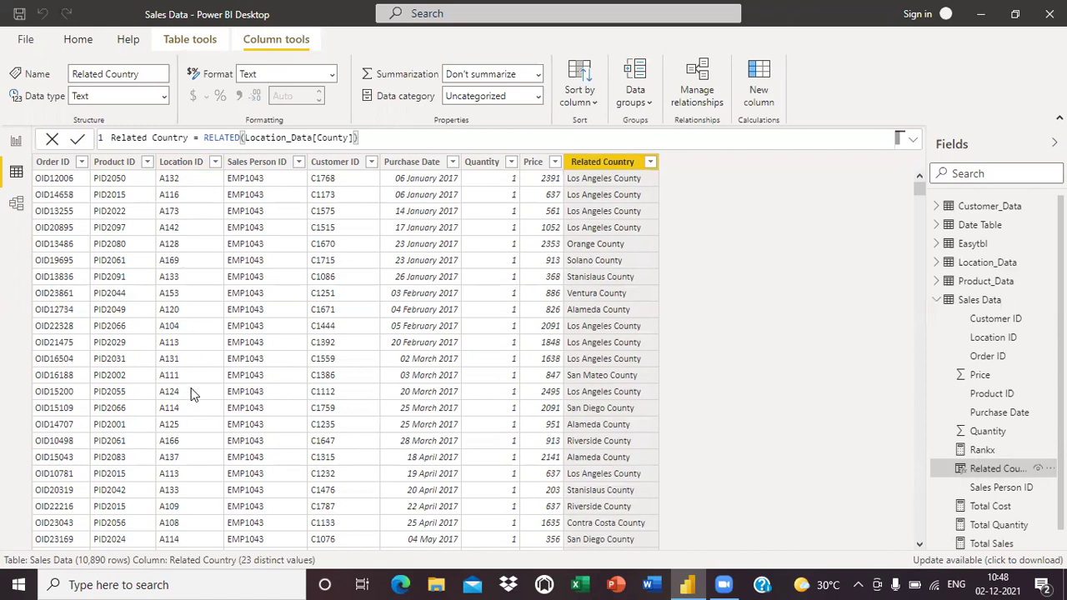
# Step: Inspect the Location ID column in both Sales Data and Location_Data, and open the model view showing the table relationships
pyautogui.click(177, 164)
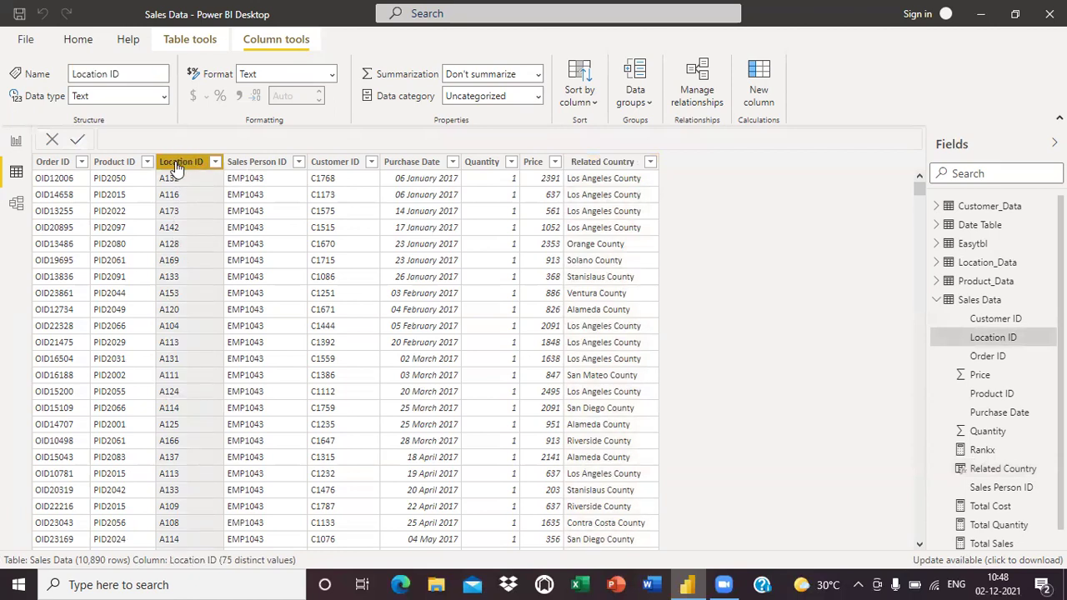
pyautogui.click(970, 263)
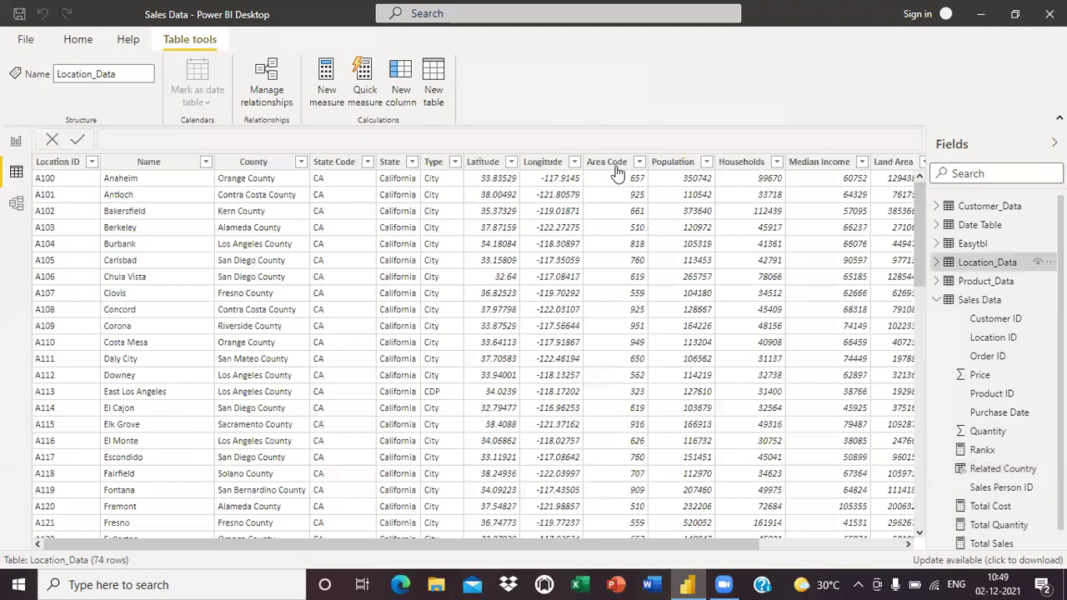
pyautogui.click(57, 162)
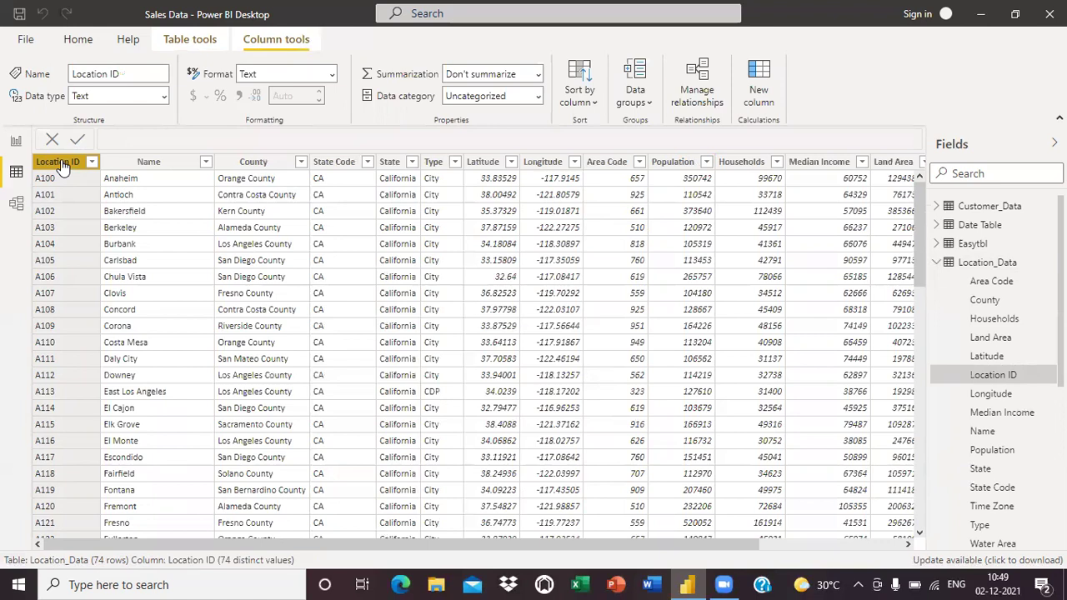
pyautogui.click(16, 203)
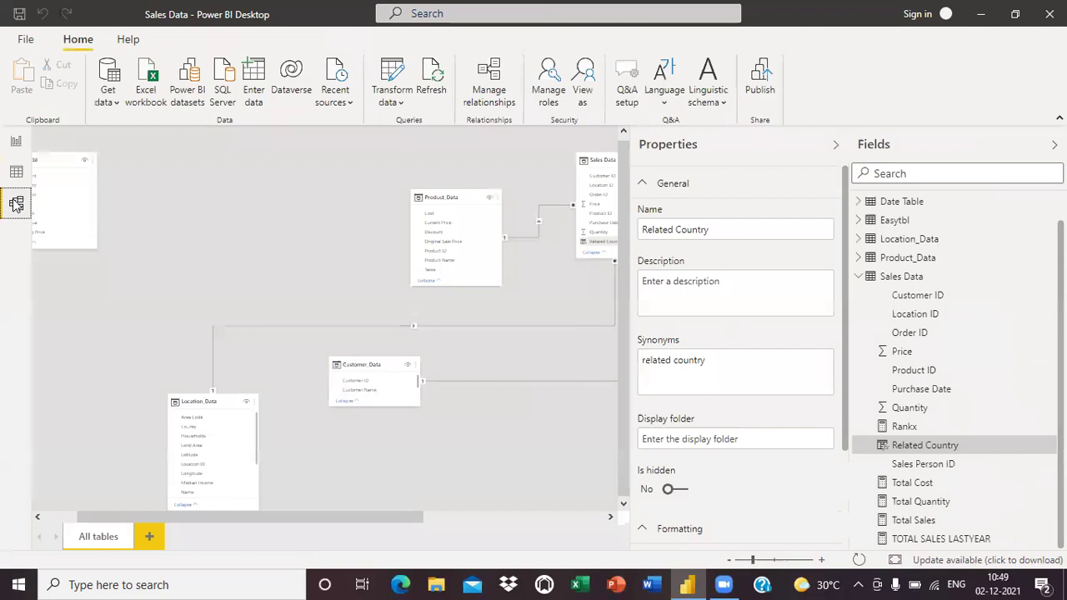
# Step: Examine the link between Location_Data and Sales Data in the model view, and return to the rows of the Sales Data table
pyautogui.click(835, 144)
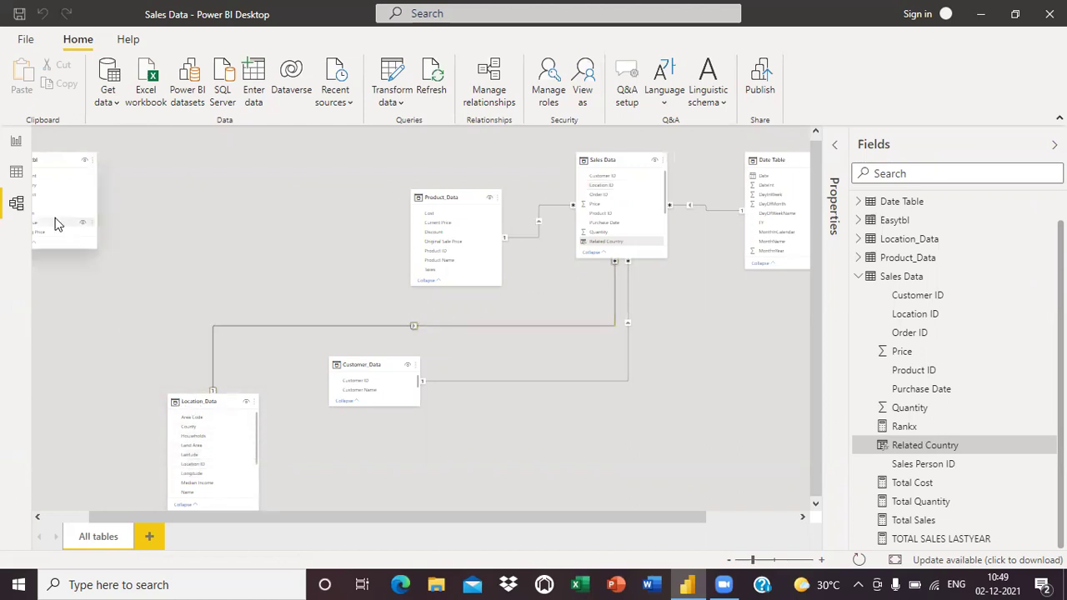
pyautogui.click(16, 172)
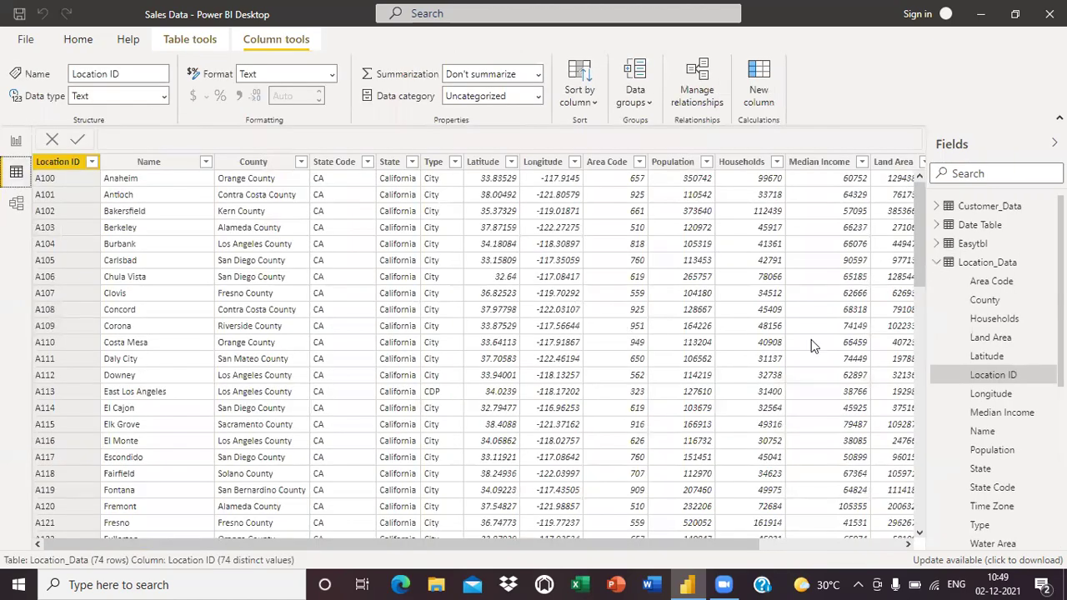
pyautogui.click(937, 264)
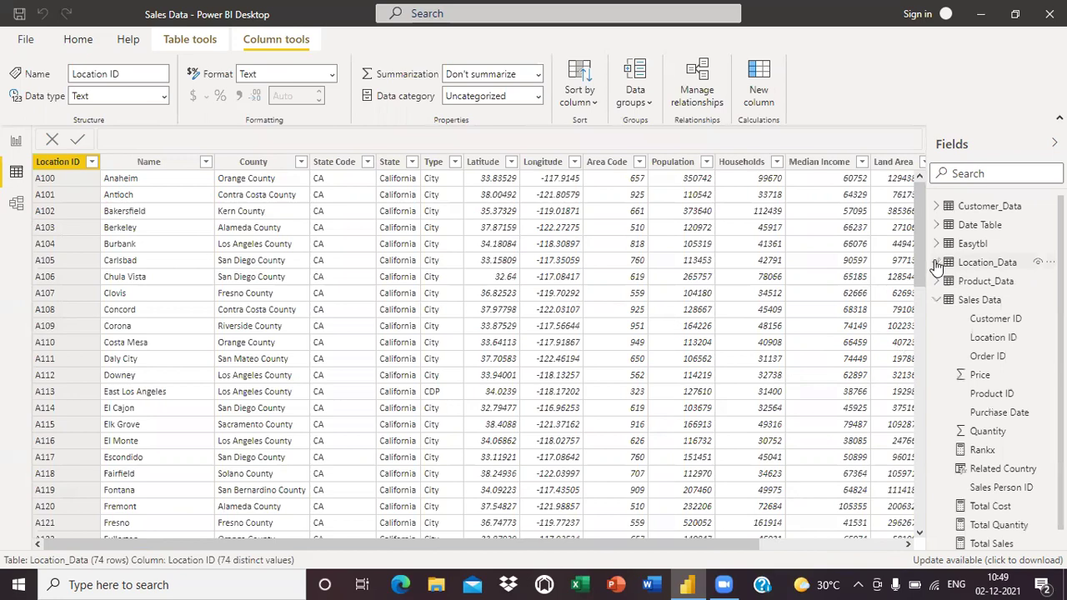
pyautogui.click(986, 302)
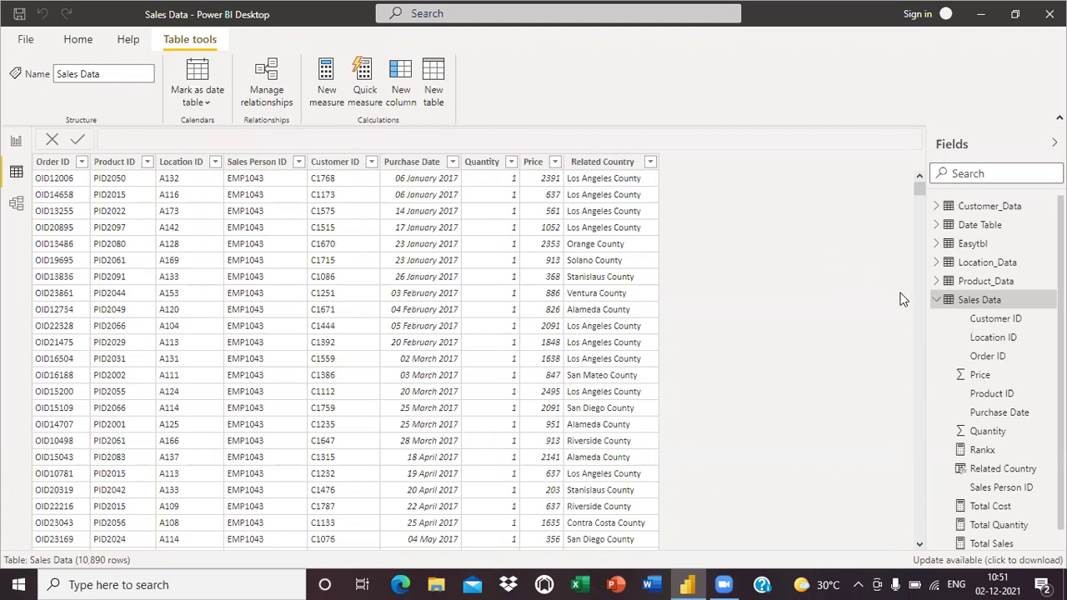
pyautogui.click(936, 300)
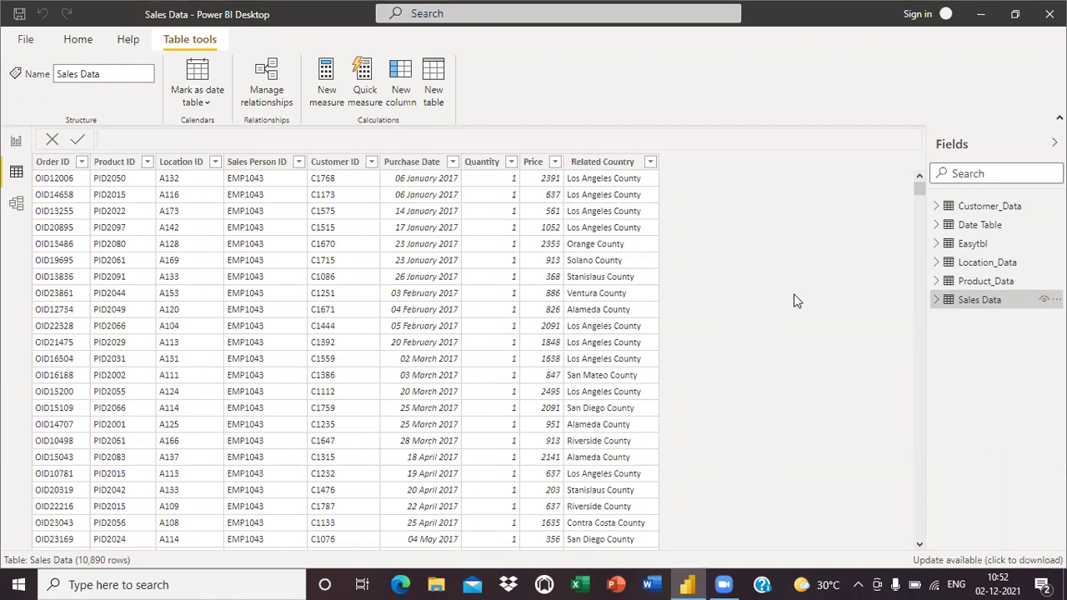
pyautogui.click(934, 302)
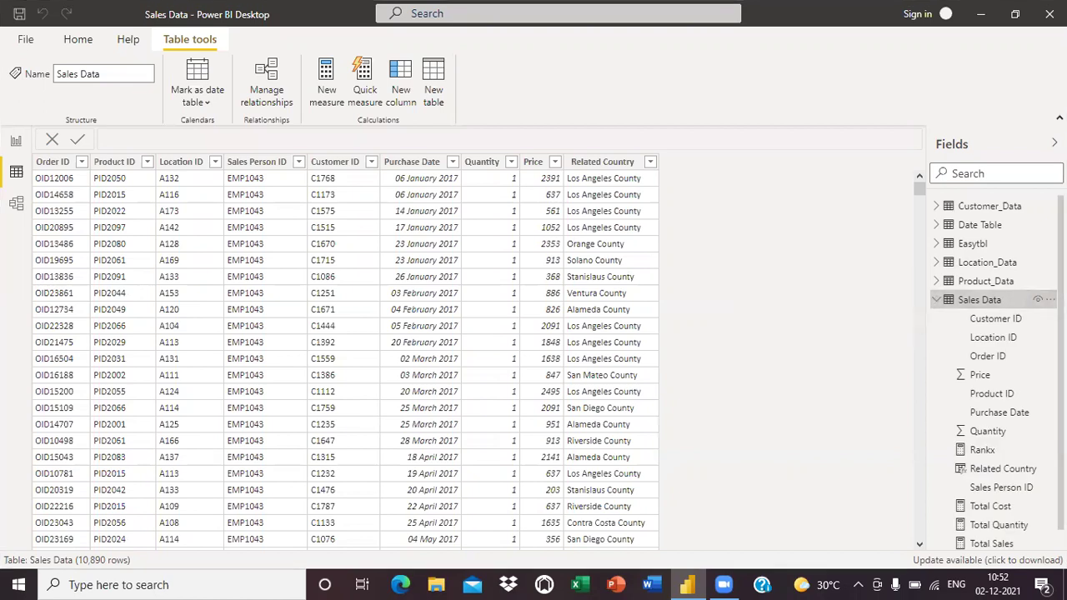
pyautogui.scroll(-1, 992, 375)
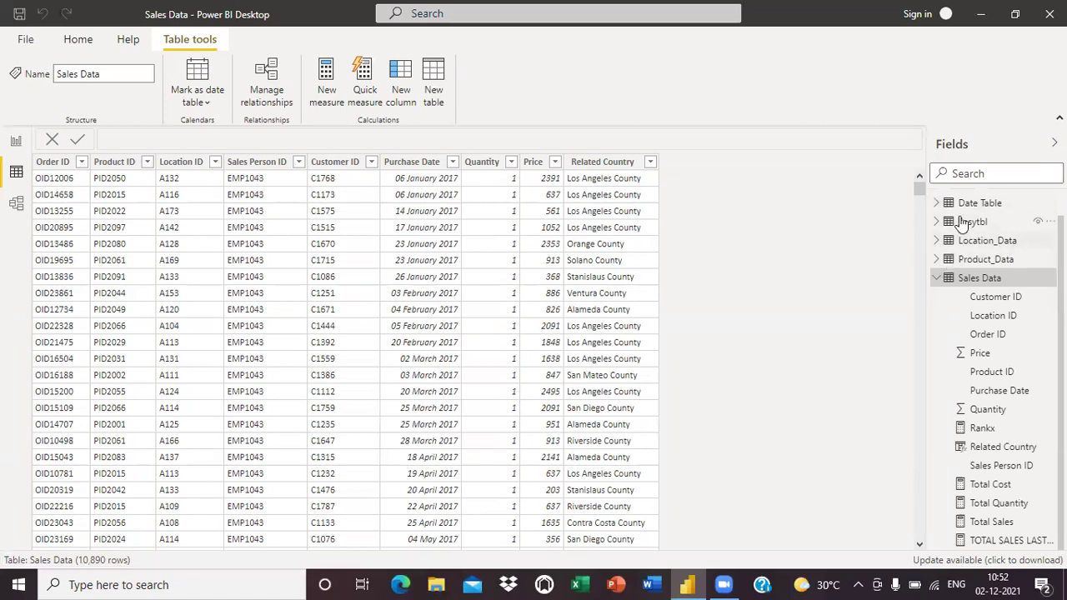
pyautogui.click(936, 277)
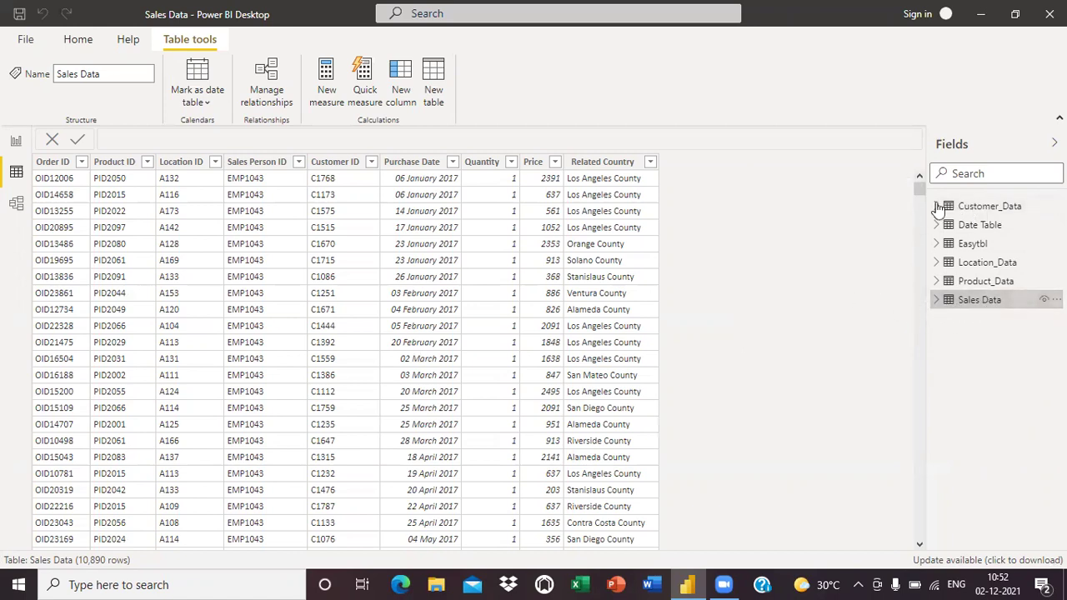
pyautogui.moveTo(994, 212)
pyautogui.moveTo(941, 307)
pyautogui.click(973, 303)
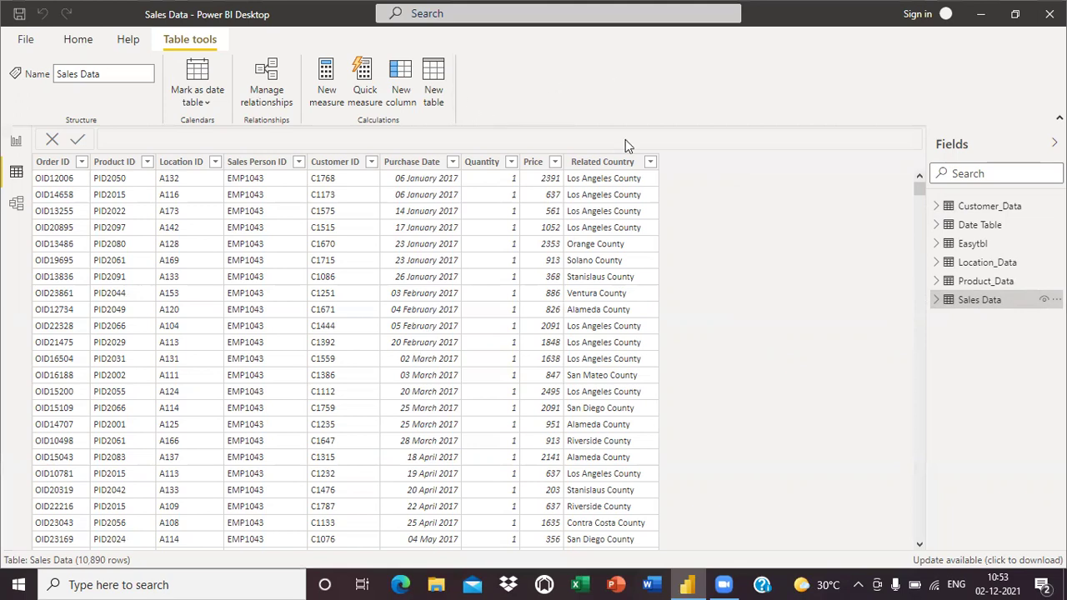
# Step: Add a calculated column named relatedtable to Customer_Data and begin its formula with the SUMX function
pyautogui.click(967, 206)
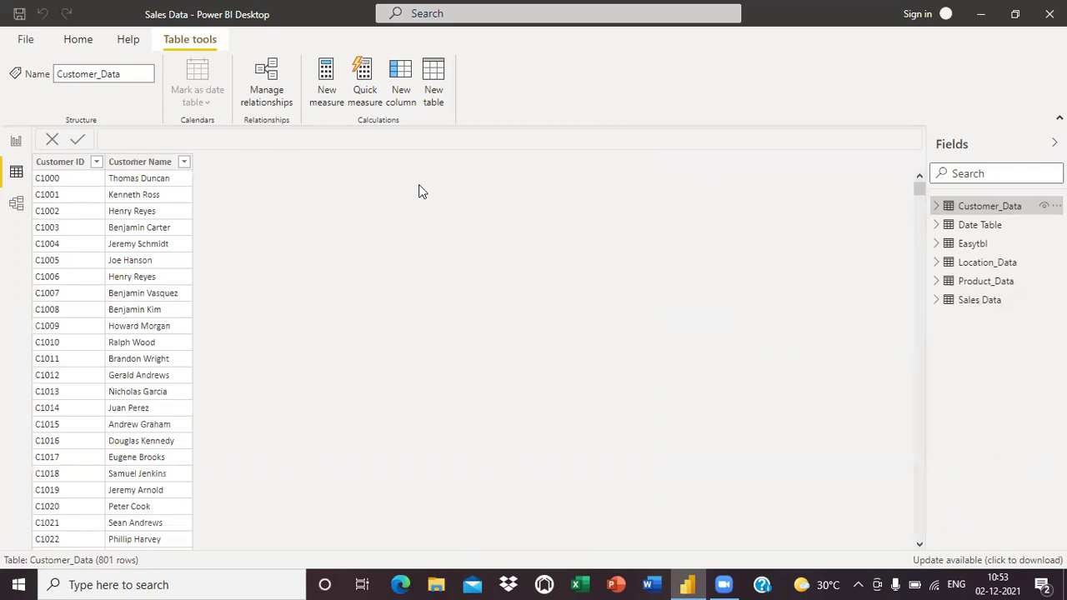
pyautogui.click(401, 94)
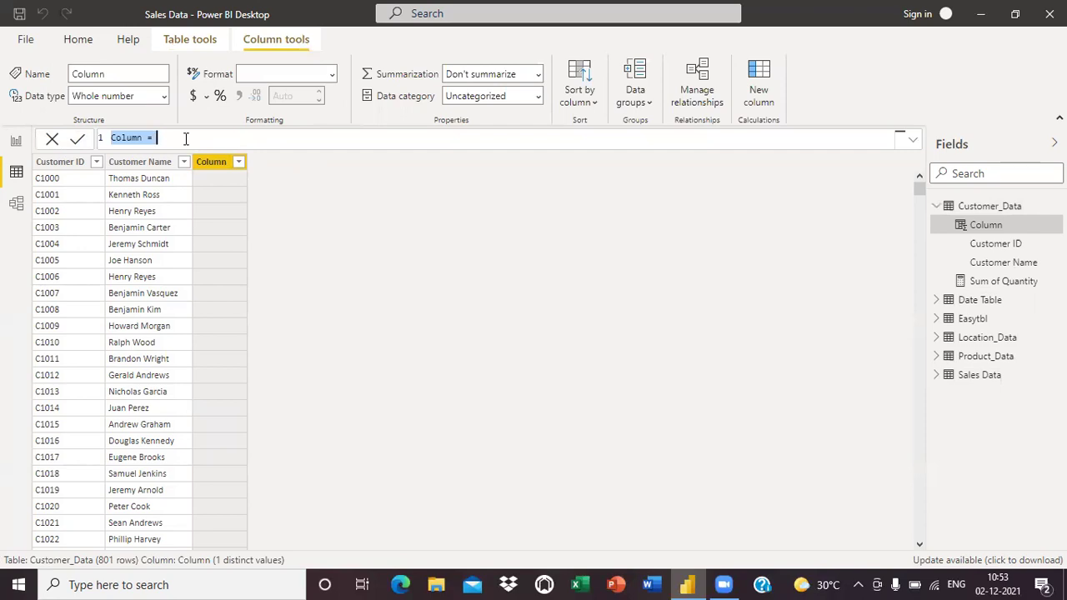
pyautogui.press('BackSpace')
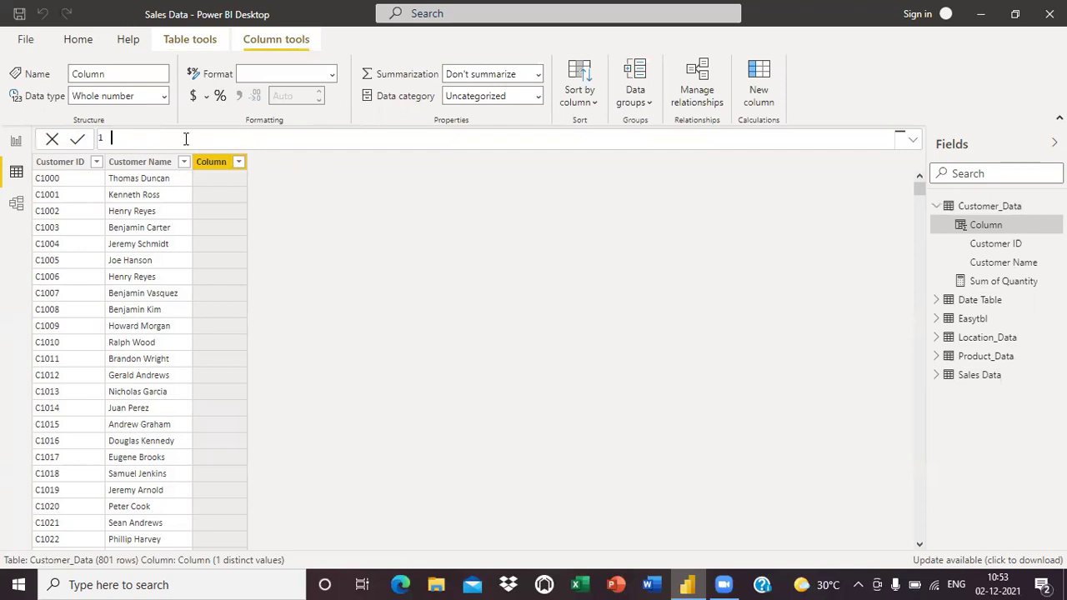
pyautogui.write('relatedtable=')
pyautogui.write('SUMX')
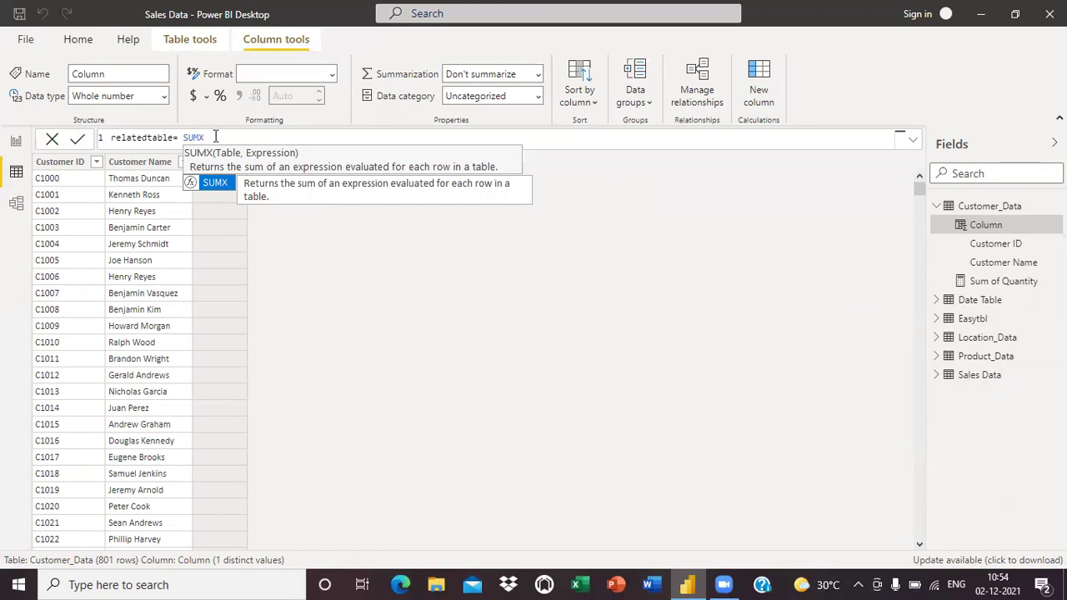
# Step: Enter RELATEDTABLE('Sales Data') as the table argument of SUMX in the relatedtable formula
pyautogui.write('(')
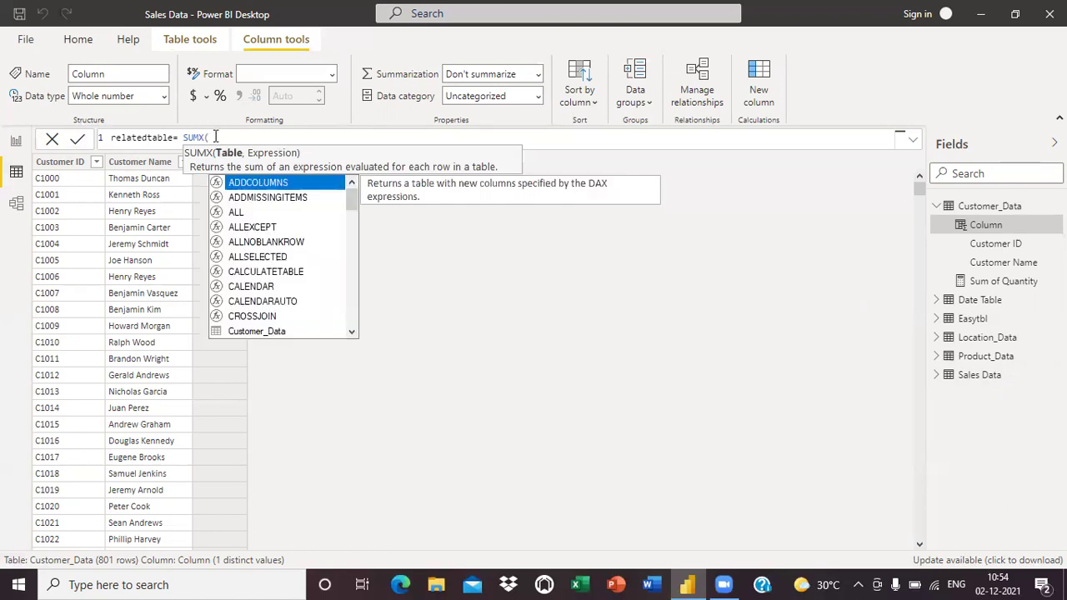
pyautogui.write('RELATED')
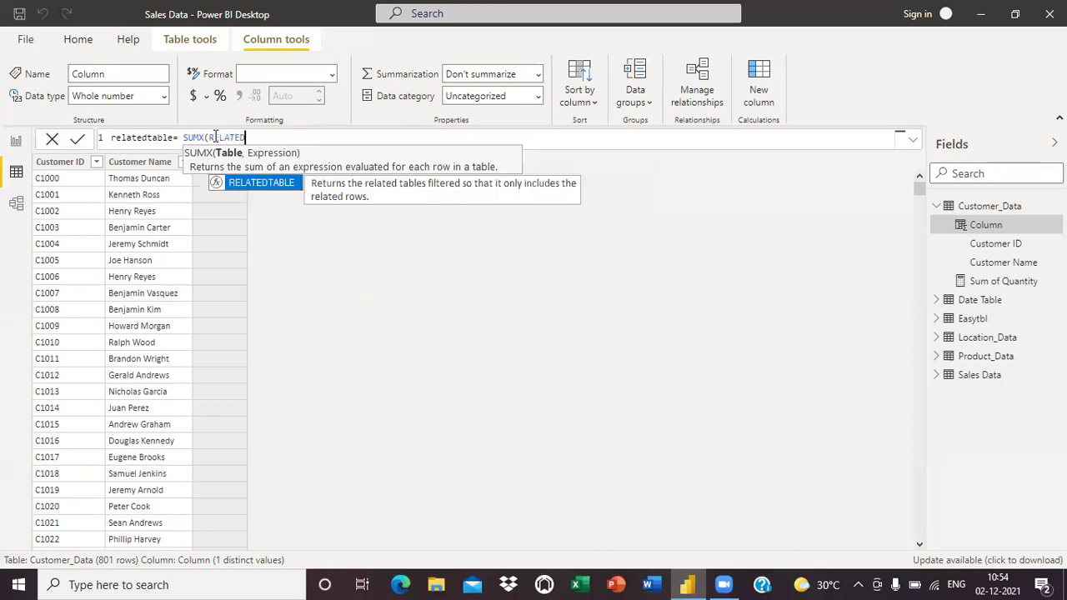
pyautogui.press('Tab')
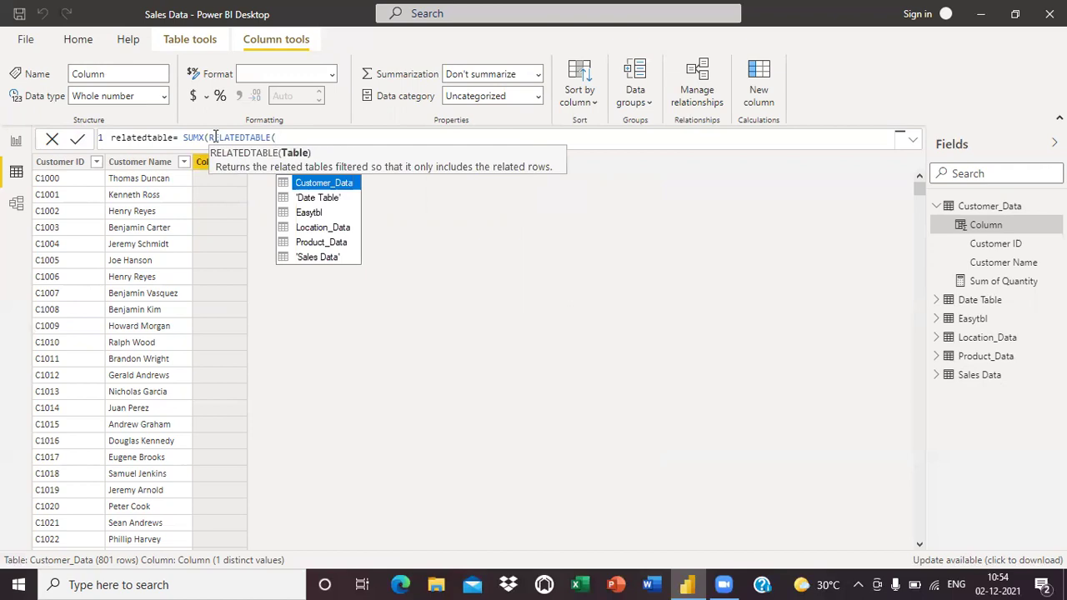
pyautogui.write('SaLES')
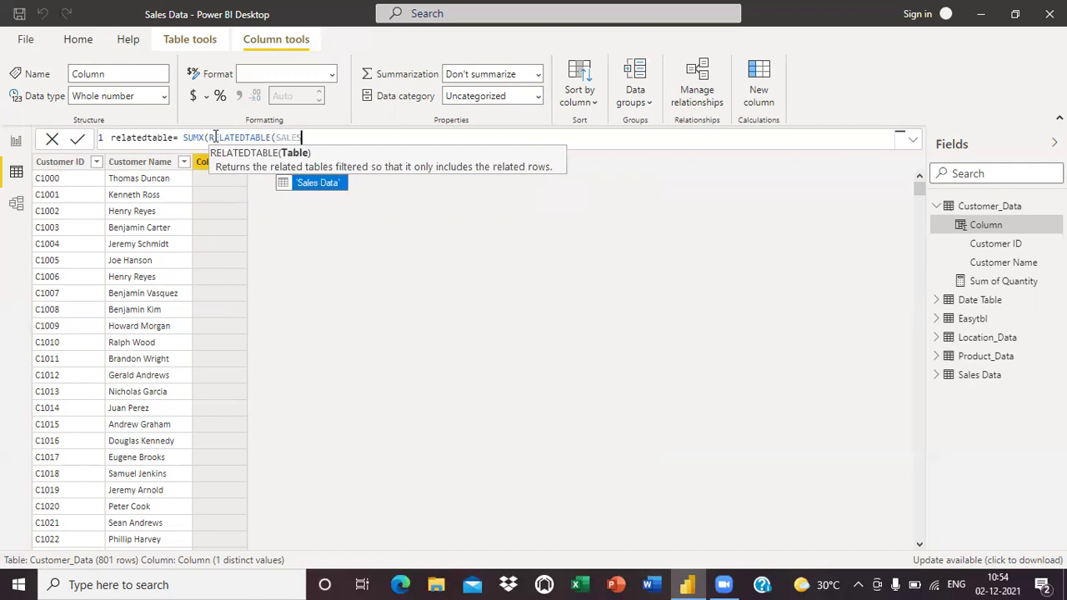
pyautogui.press('Tab')
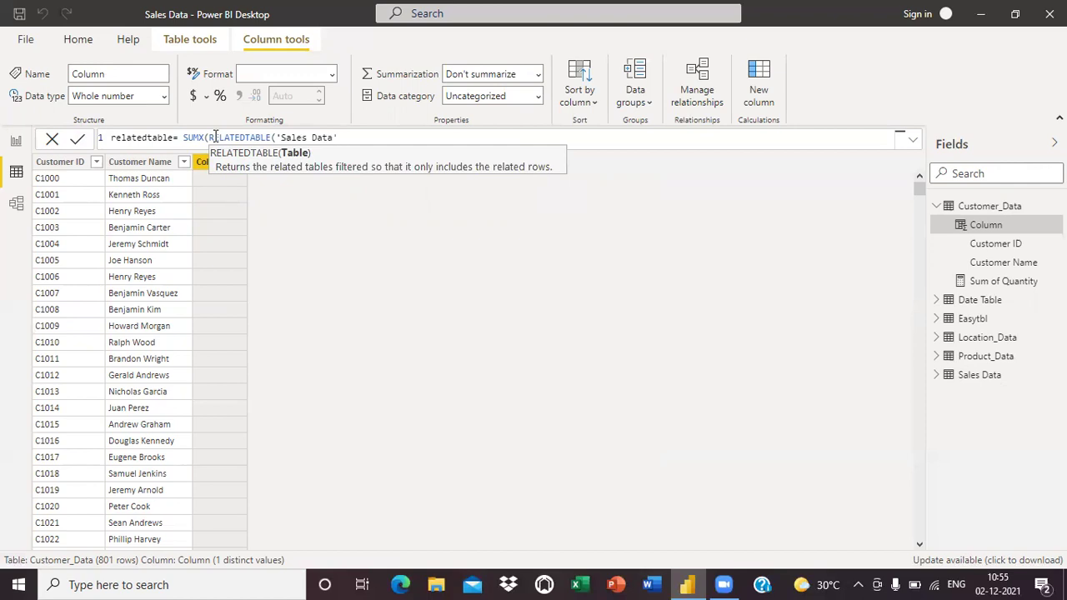
pyautogui.write(',')
pyautogui.press('BackSpace')
pyautogui.write(')')
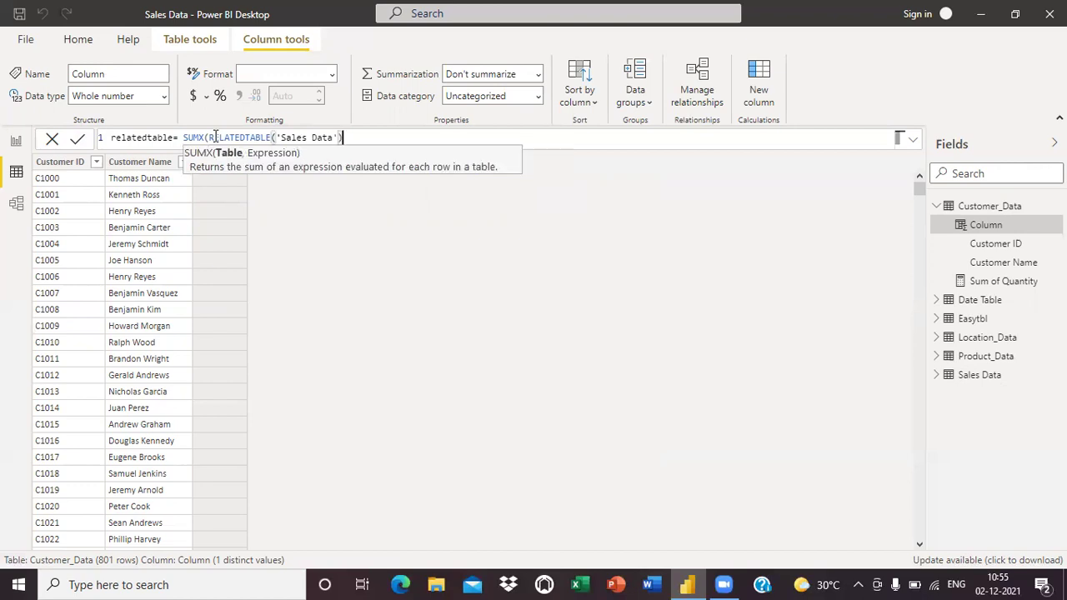
# Step: Complete the SUMX formula with 'Sales Data'[Price] as its expression and commit it to fill the relatedtable column
pyautogui.write(',')
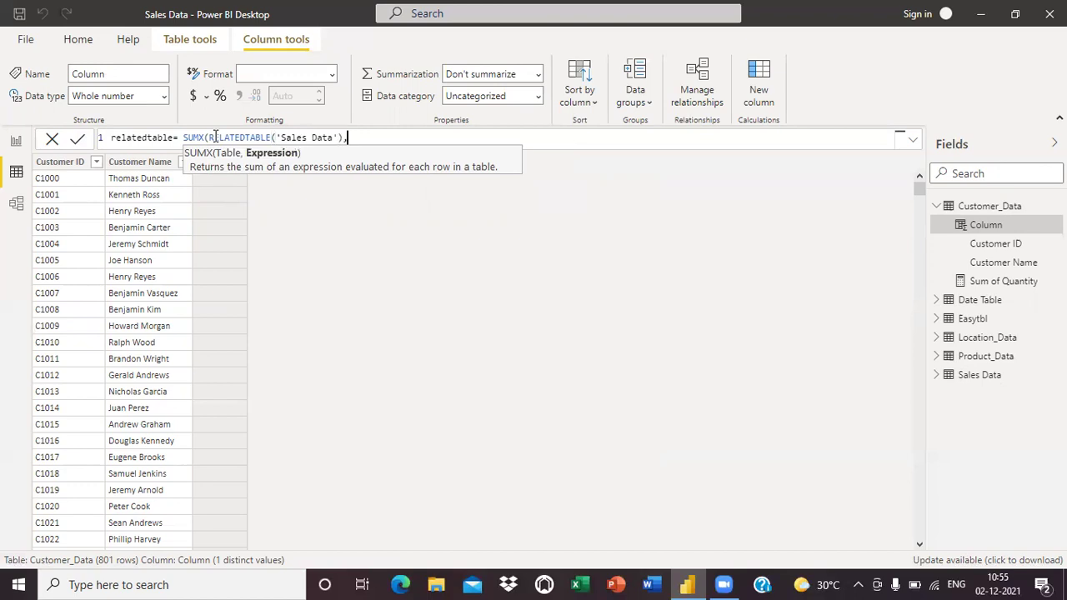
pyautogui.write('SALES')
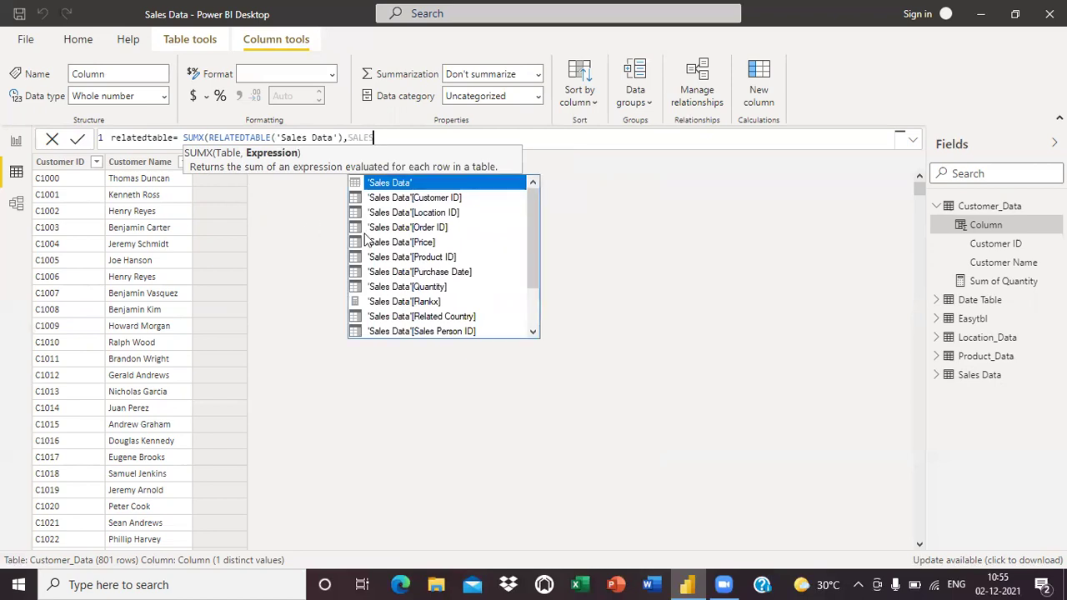
pyautogui.click(381, 242)
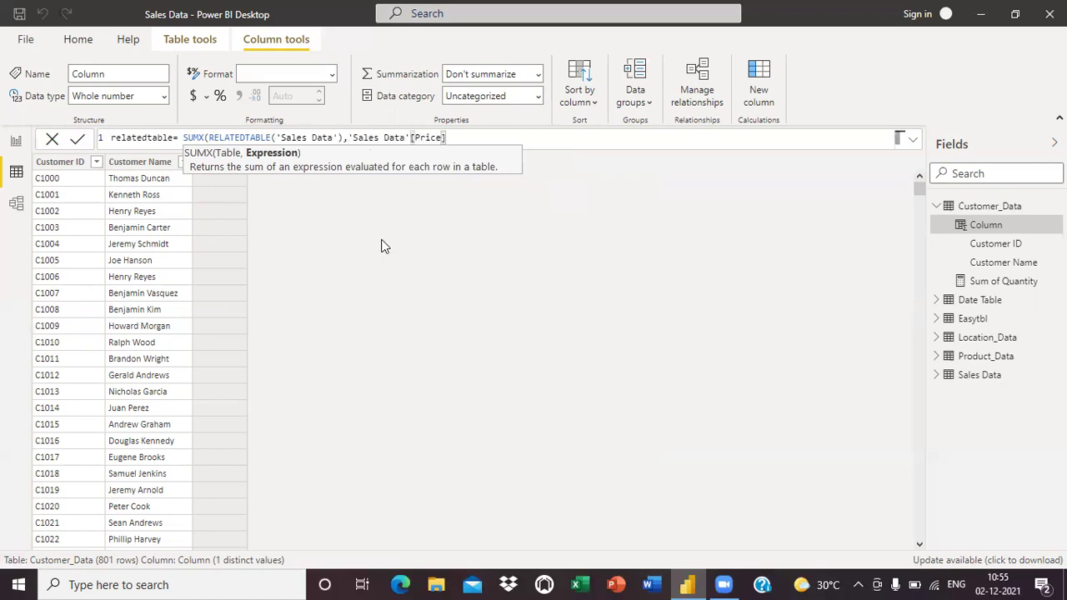
pyautogui.write(')')
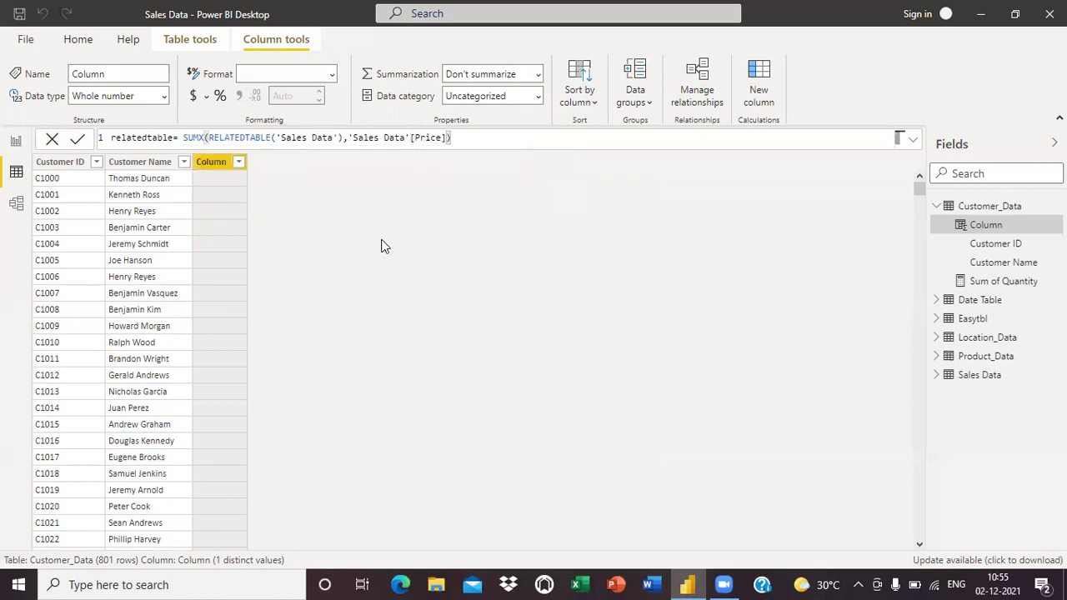
pyautogui.press('Return')
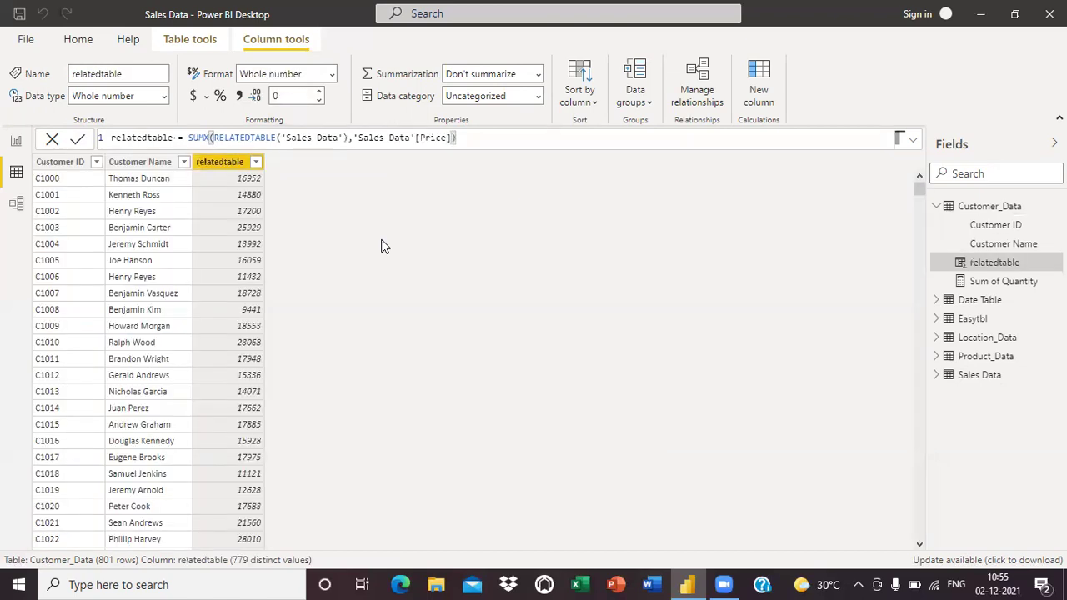